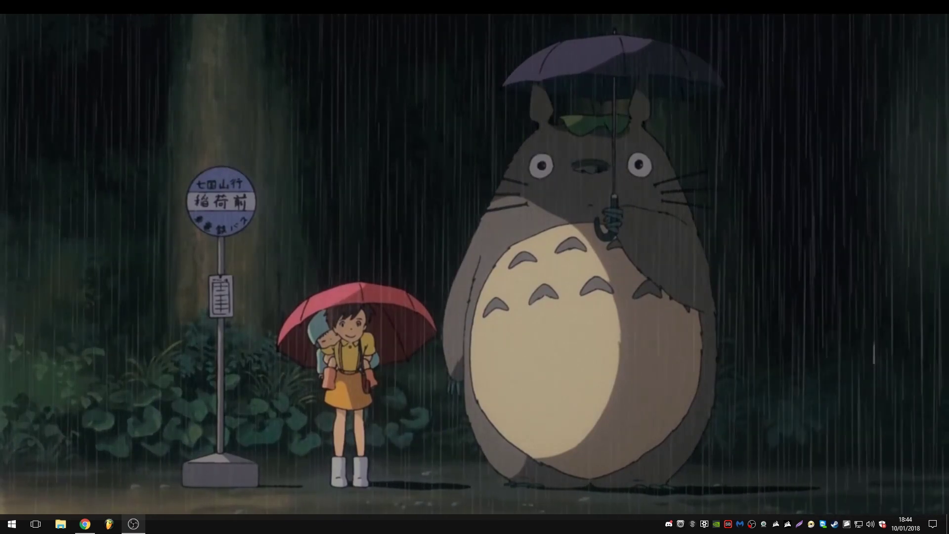
- Restore the Chrome window showing the VB-Audio Voicemeeter Banana web page
{"action": "mouse_move", "coordinate": [85, 528]}
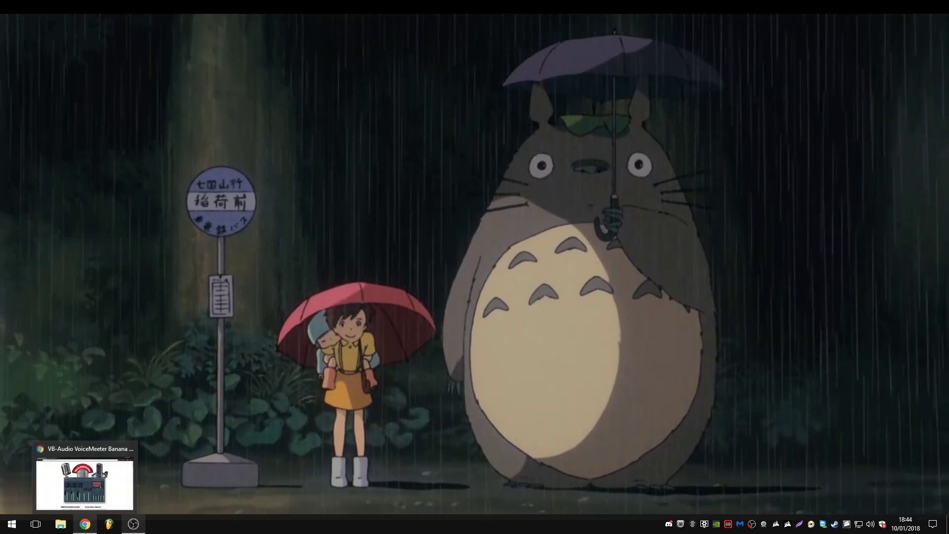
- Scroll the Banana page down to the Voicemeeter 2.0.3.9 EXE installer download section
{"action": "left_click", "coordinate": [84, 482]}
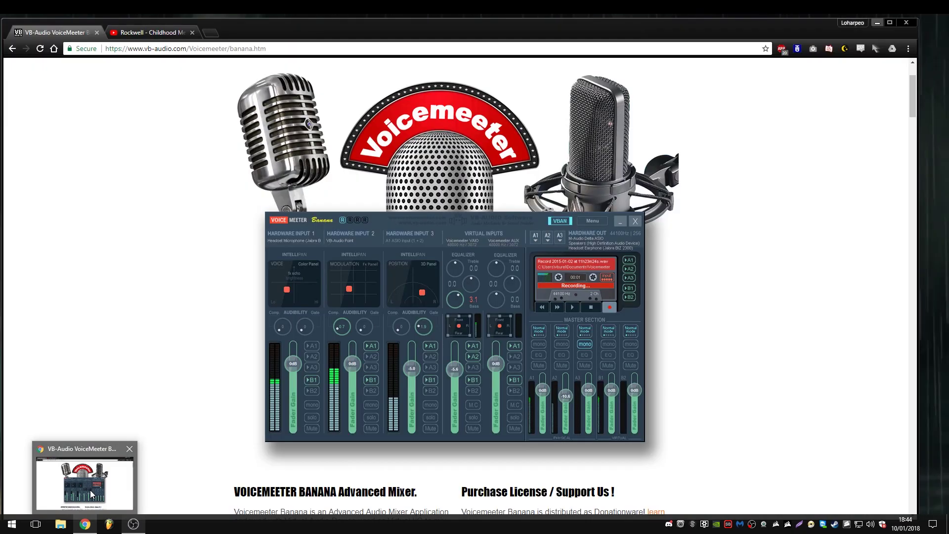
{"action": "scroll", "coordinate": [165, 144], "scroll_direction": "up", "scroll_amount": 3}
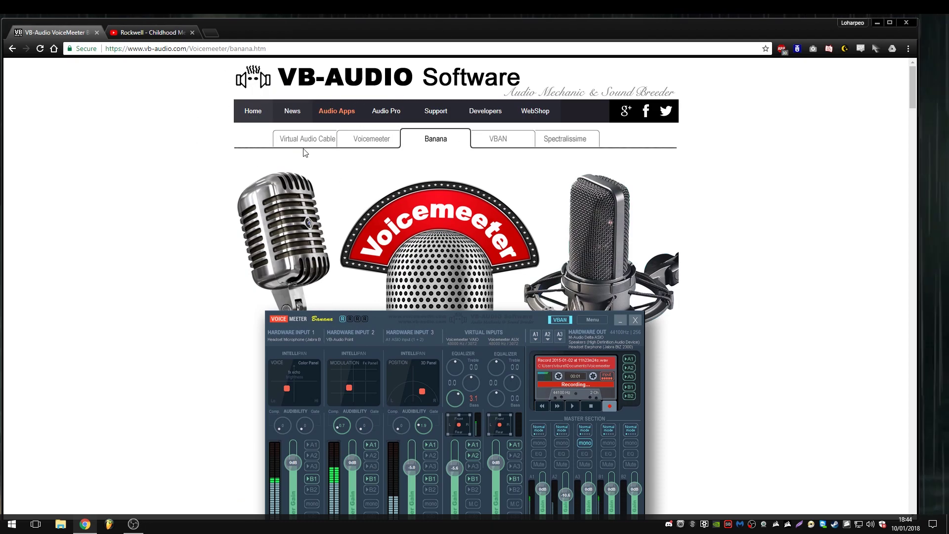
{"action": "scroll", "coordinate": [557, 138], "scroll_direction": "down", "scroll_amount": 5}
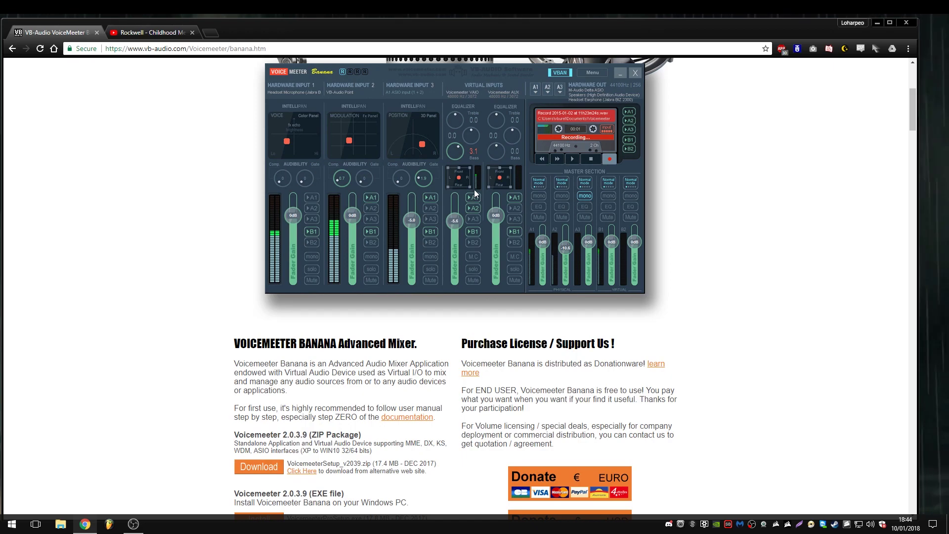
{"action": "scroll", "coordinate": [413, 289], "scroll_direction": "down", "scroll_amount": 3}
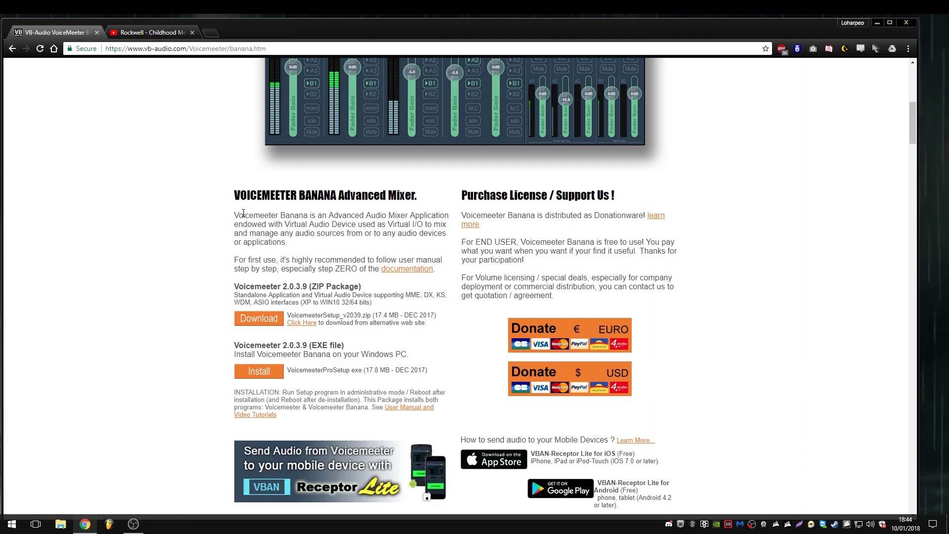
{"action": "scroll", "coordinate": [235, 203], "scroll_direction": "up", "scroll_amount": 5}
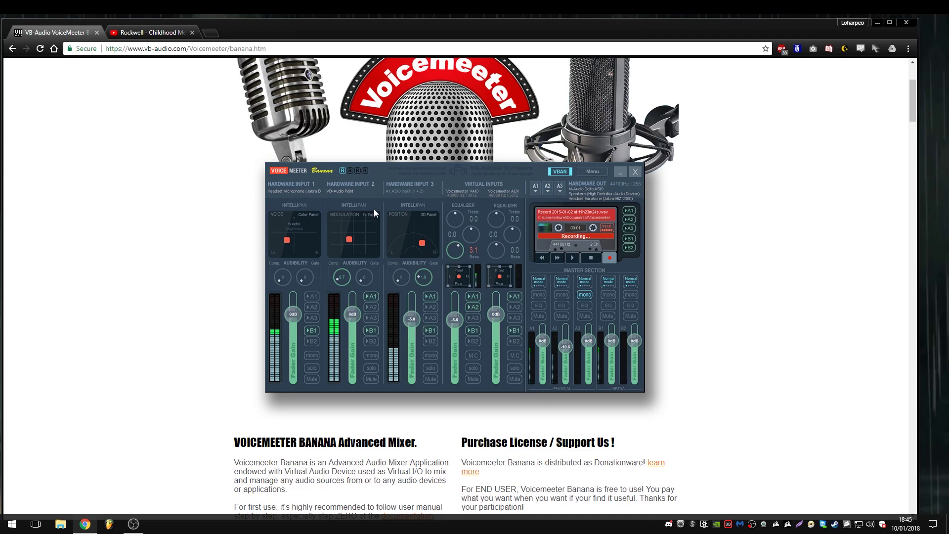
{"action": "scroll", "coordinate": [374, 210], "scroll_direction": "down", "scroll_amount": 2}
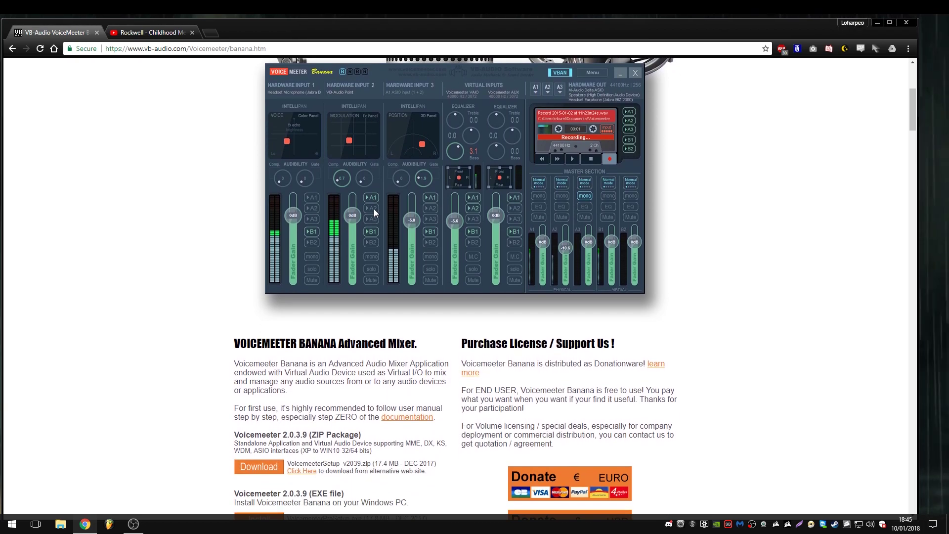
{"action": "scroll", "coordinate": [374, 209], "scroll_direction": "down", "scroll_amount": 2}
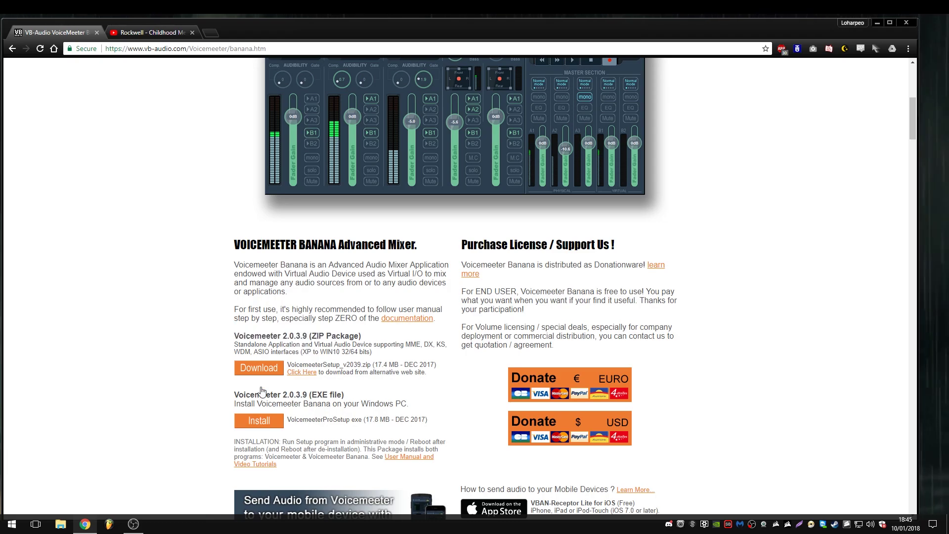
- Download and install Voicemeeter Banana 2.0.3.9 from the EXE setup, then dismiss the reboot notice
{"action": "left_click", "coordinate": [269, 422]}
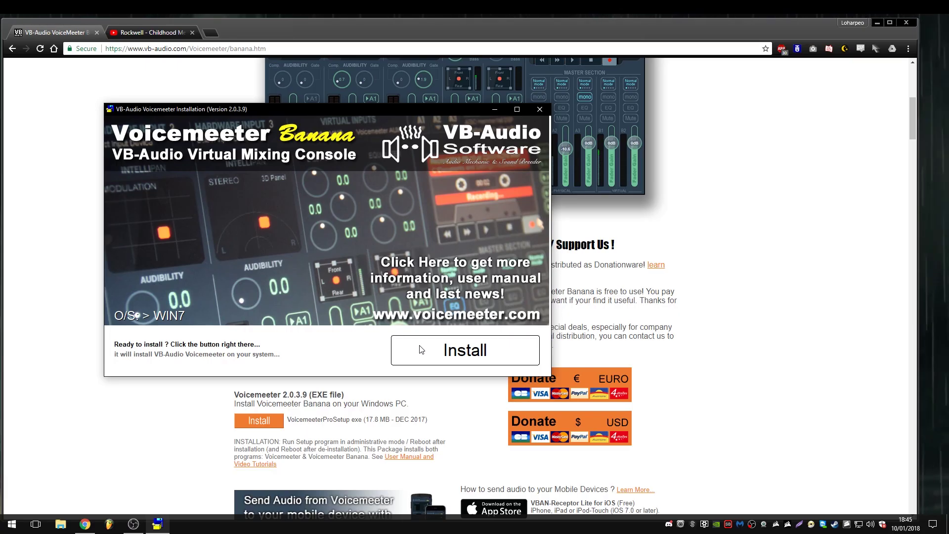
{"action": "left_click", "coordinate": [421, 349]}
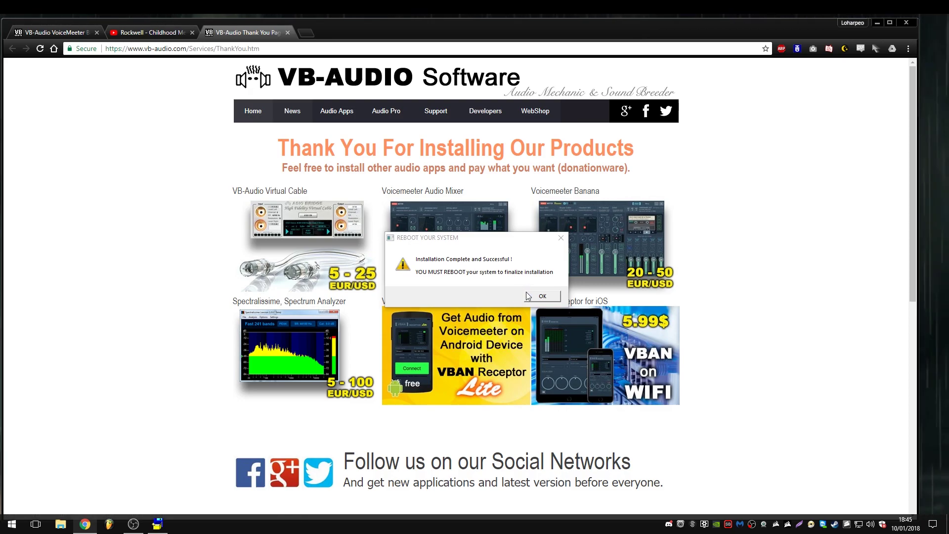
{"action": "left_click", "coordinate": [527, 293]}
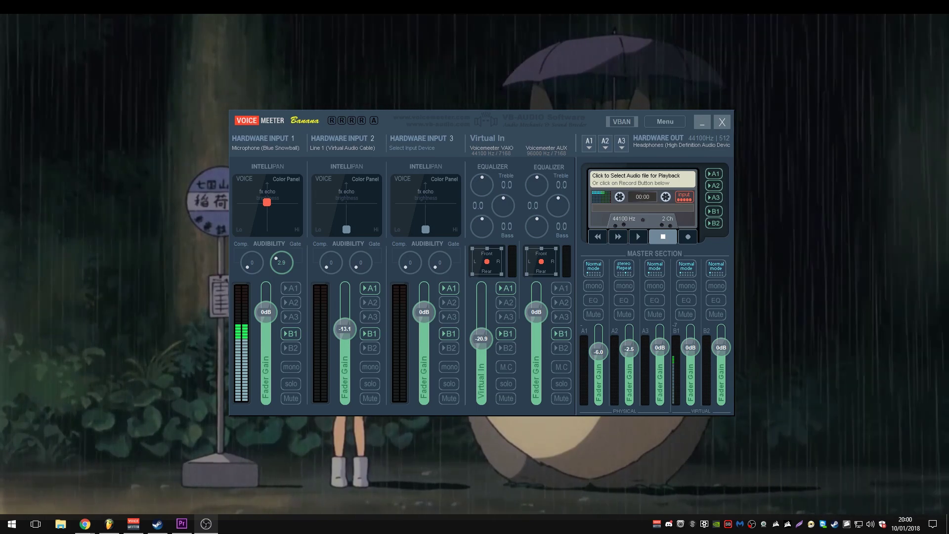
- Open the Voicemeeter main menu to check that Run at Startup and Show App On Startup are enabled
{"action": "left_click", "coordinate": [660, 121]}
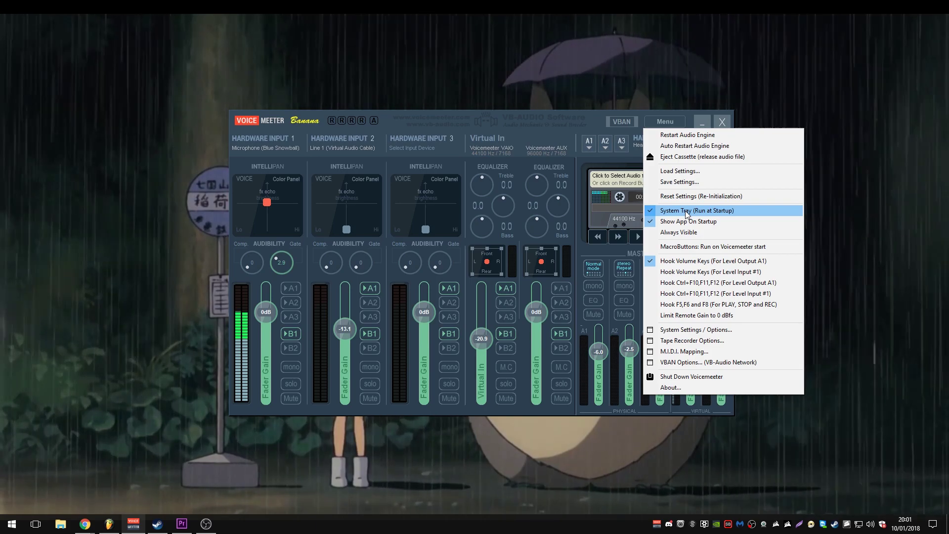
- Close the Voicemeeter menu unchanged and dismiss the Windows Start menu, returning to the mixer
{"action": "left_click", "coordinate": [554, 113]}
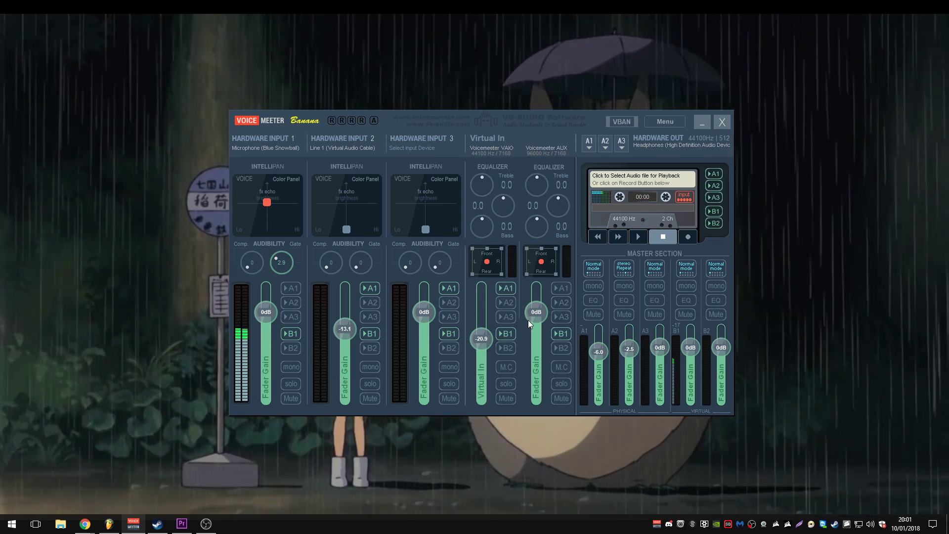
{"action": "key", "text": "super"}
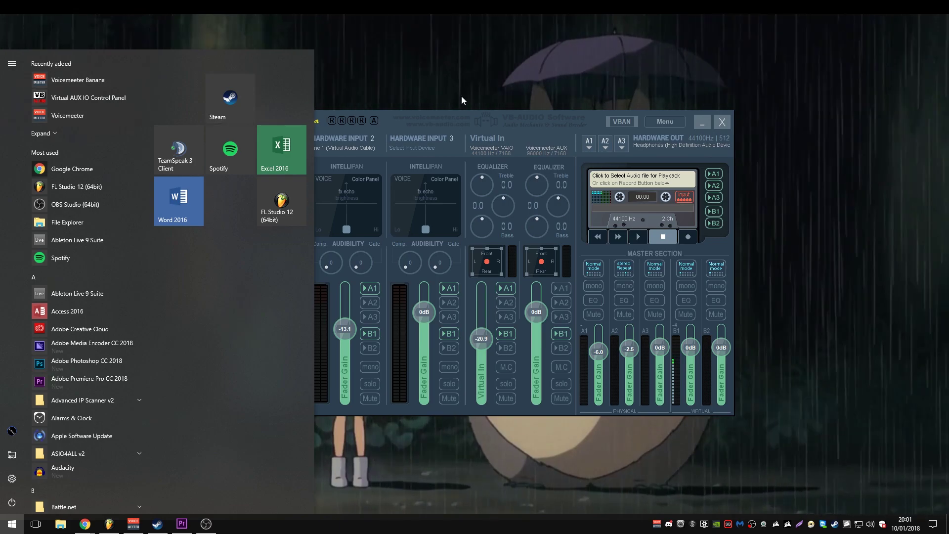
{"action": "left_click", "coordinate": [447, 156]}
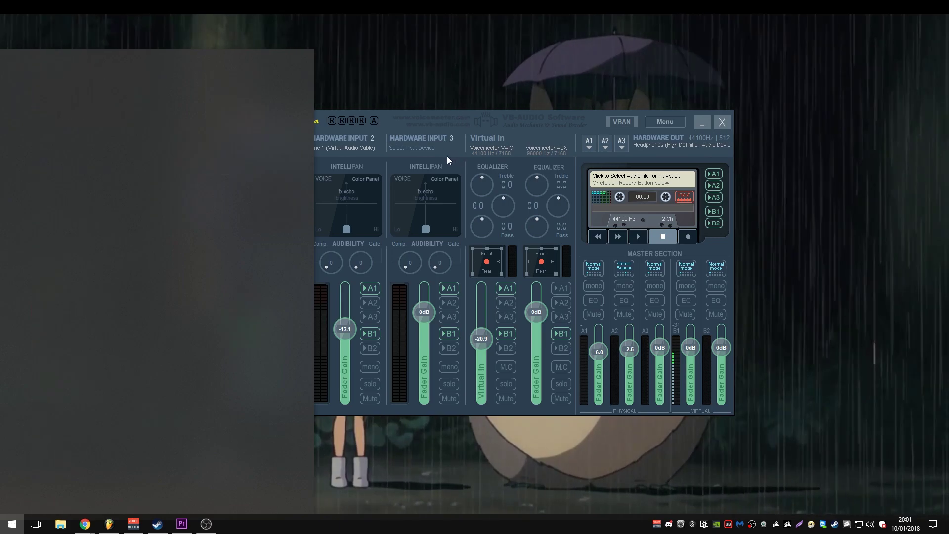
{"action": "left_click", "coordinate": [570, 143]}
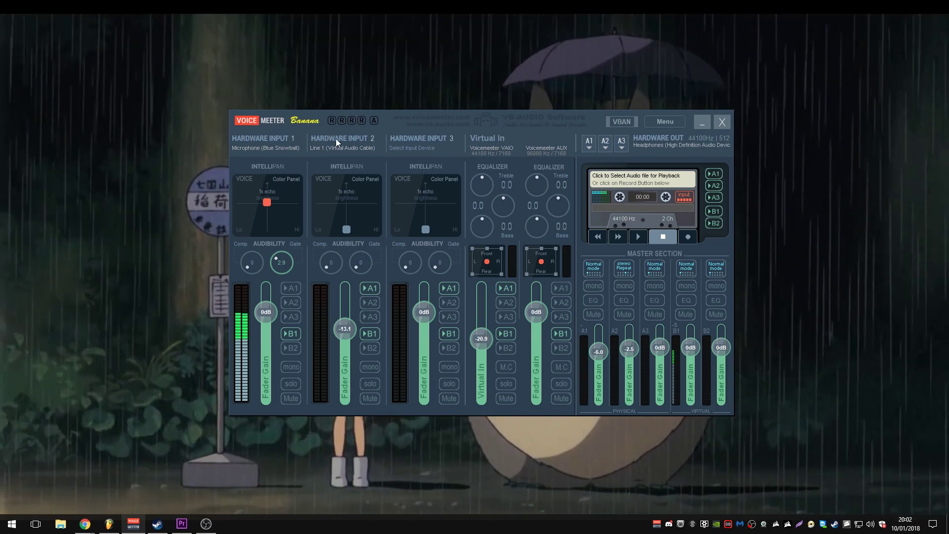
- Turn off A1 and B1 on Hardware Input 2 and B1 on Hardware Input 3
{"action": "left_click", "coordinate": [374, 286]}
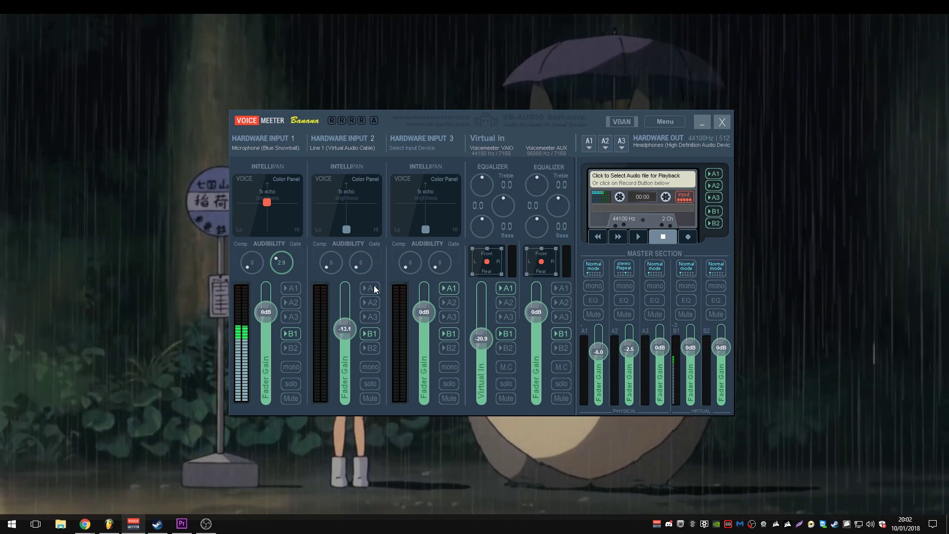
{"action": "left_click", "coordinate": [375, 334]}
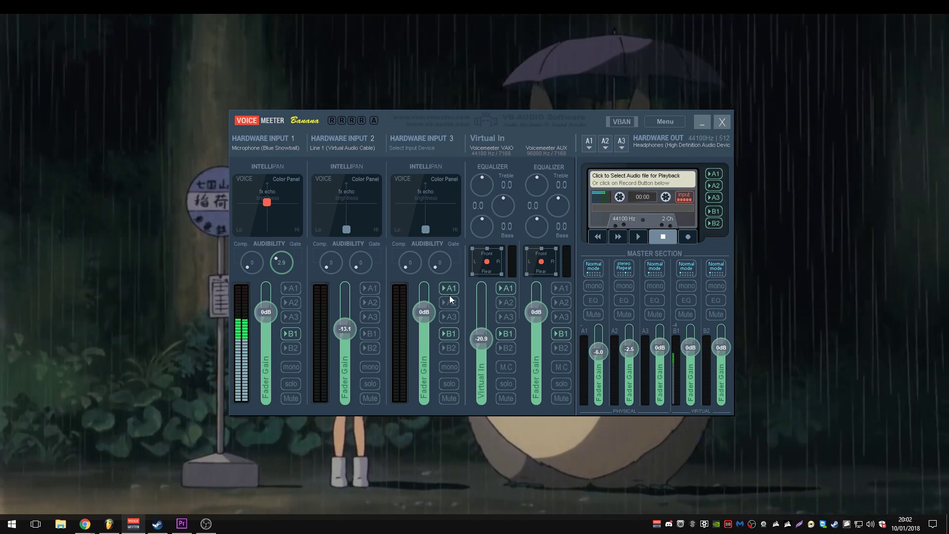
{"action": "left_click", "coordinate": [444, 333]}
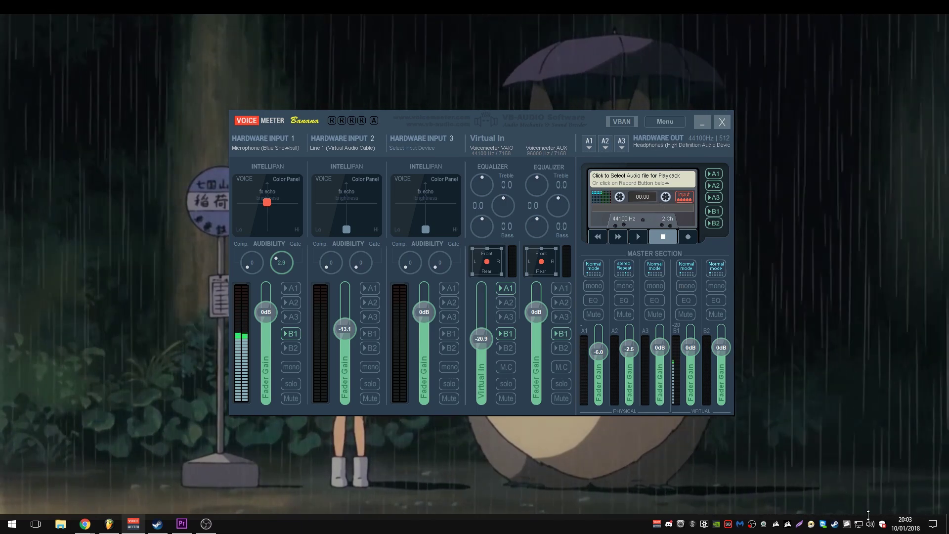
- Open the Windows Sound playback devices and select VoiceMeeter Input and VoiceMeeter Aux Input
{"action": "left_click", "coordinate": [873, 485]}
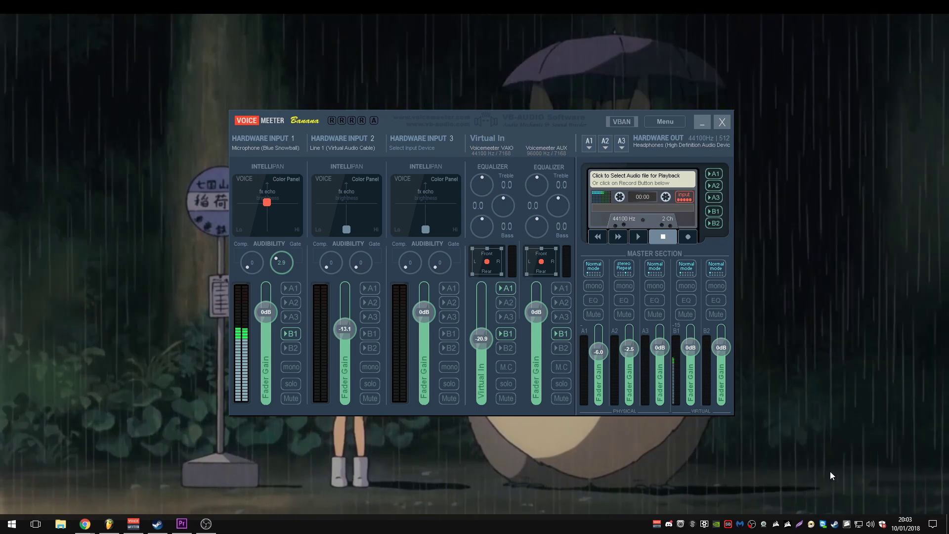
{"action": "scroll", "coordinate": [224, 226], "scroll_direction": "down", "scroll_amount": 1}
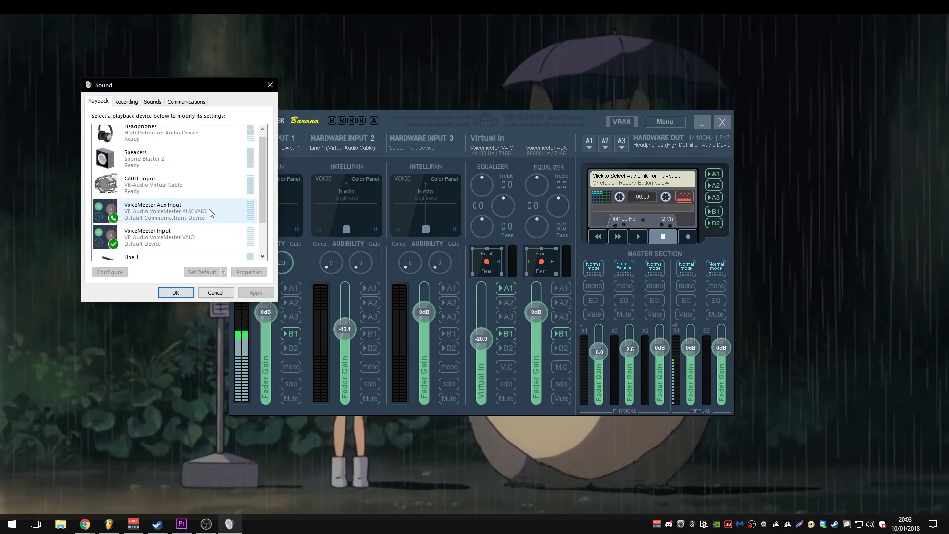
{"action": "left_click", "coordinate": [194, 236]}
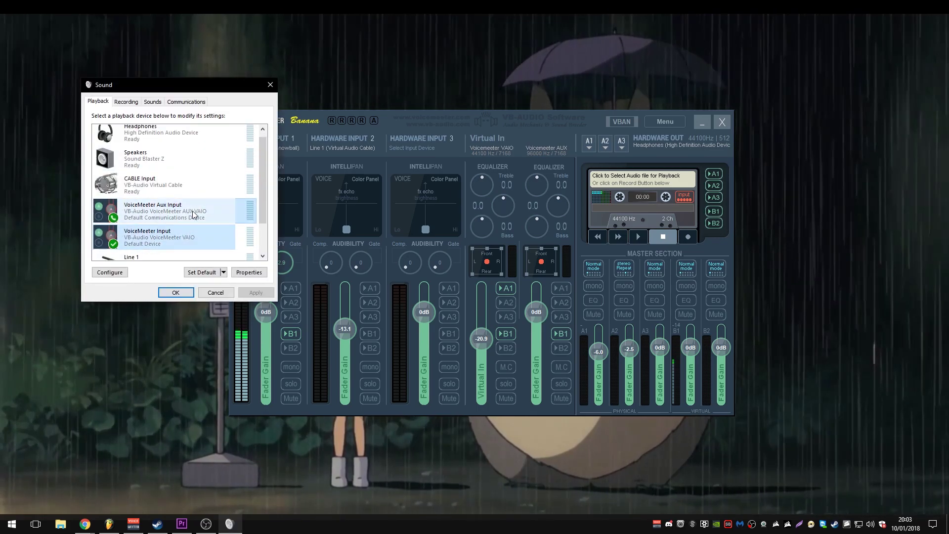
{"action": "left_click", "coordinate": [192, 210]}
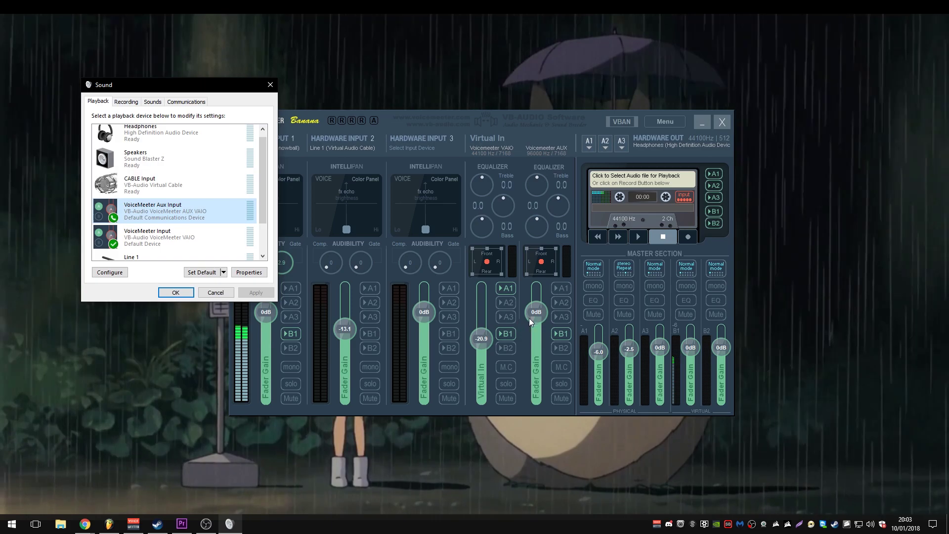
- Reset the Voicemeeter AUX fader to 0dB and set Virtual In to about -17.4 dB
{"action": "left_click_drag", "start_coordinate": [530, 322], "coordinate": [538, 382]}
{"action": "double_click", "coordinate": [538, 306]}
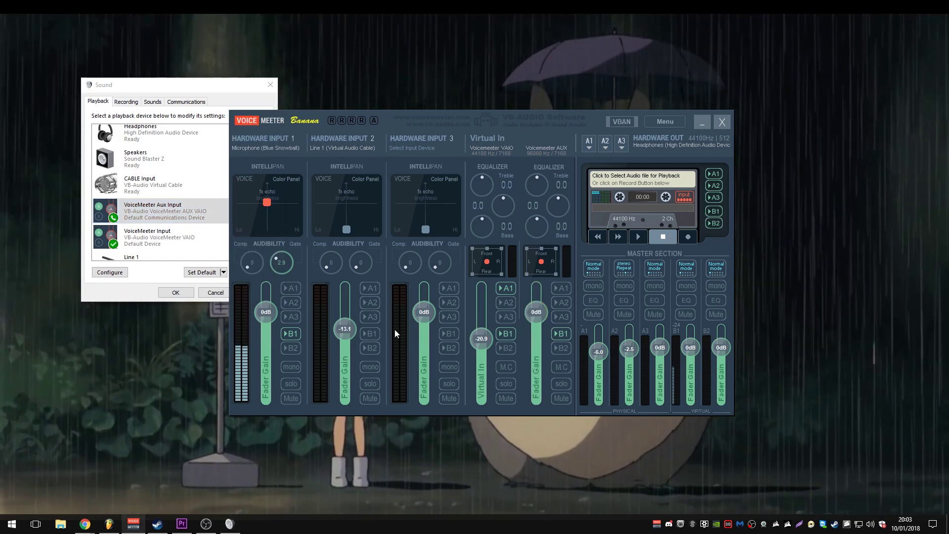
{"action": "left_click", "coordinate": [149, 236]}
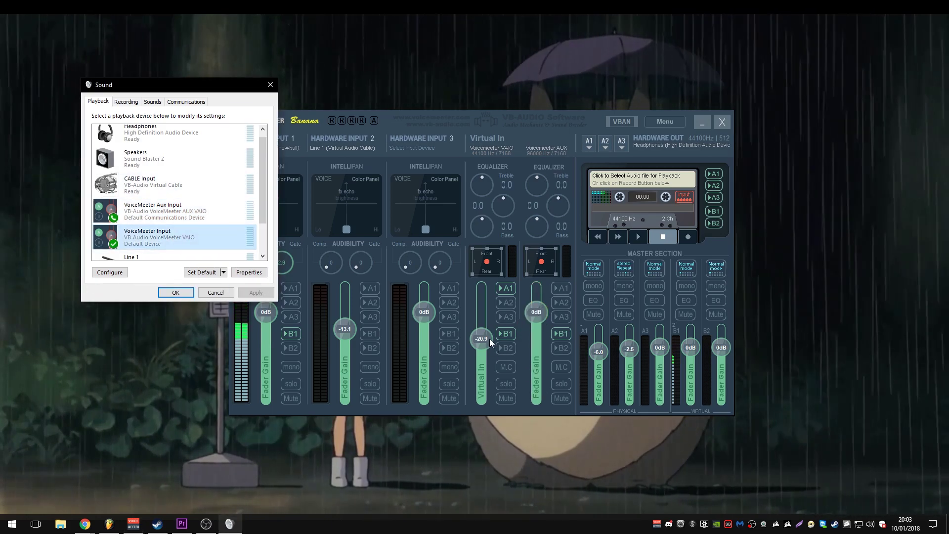
{"action": "left_click_drag", "start_coordinate": [489, 340], "coordinate": [487, 308]}
{"action": "double_click", "coordinate": [485, 335]}
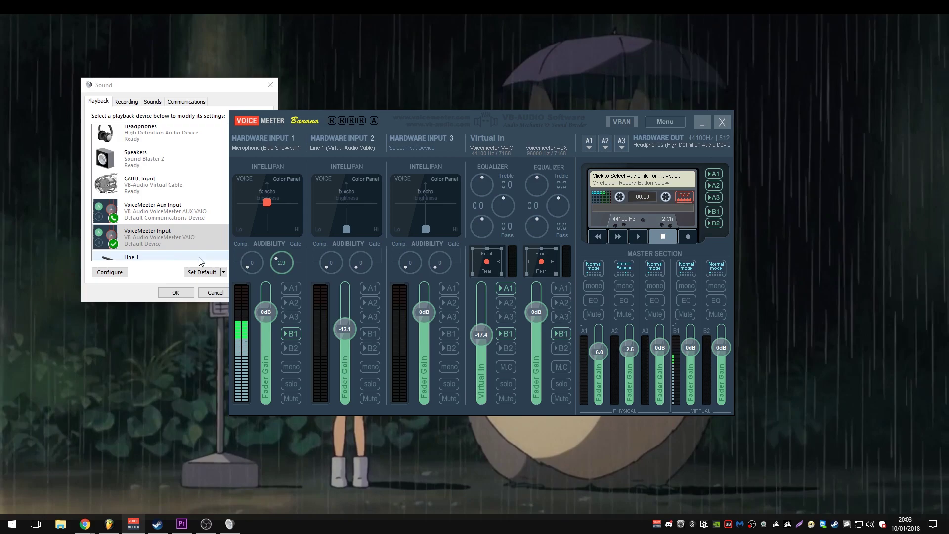
- Make VoiceMeeter Input the default communication device as well as default playback
{"action": "left_click", "coordinate": [157, 233]}
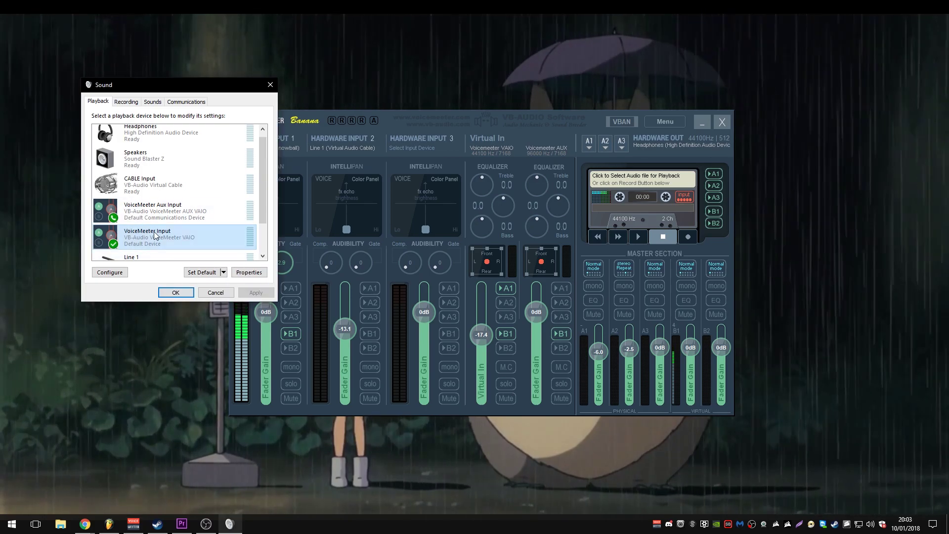
{"action": "right_click", "coordinate": [155, 235]}
{"action": "left_click", "coordinate": [170, 271]}
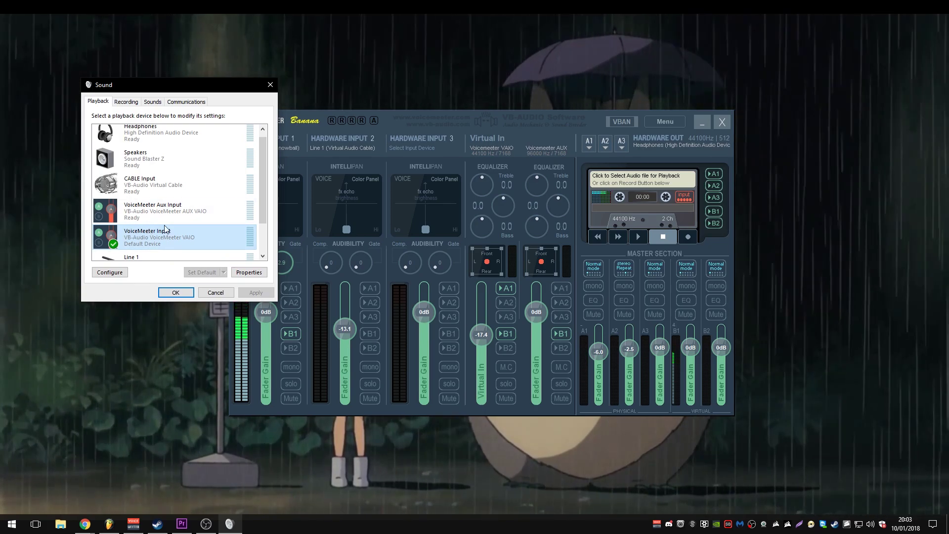
- Resume the YouTube test track in Chrome, move the Voicemeeter mixer right, and minimize Chrome
{"action": "mouse_move", "coordinate": [85, 523]}
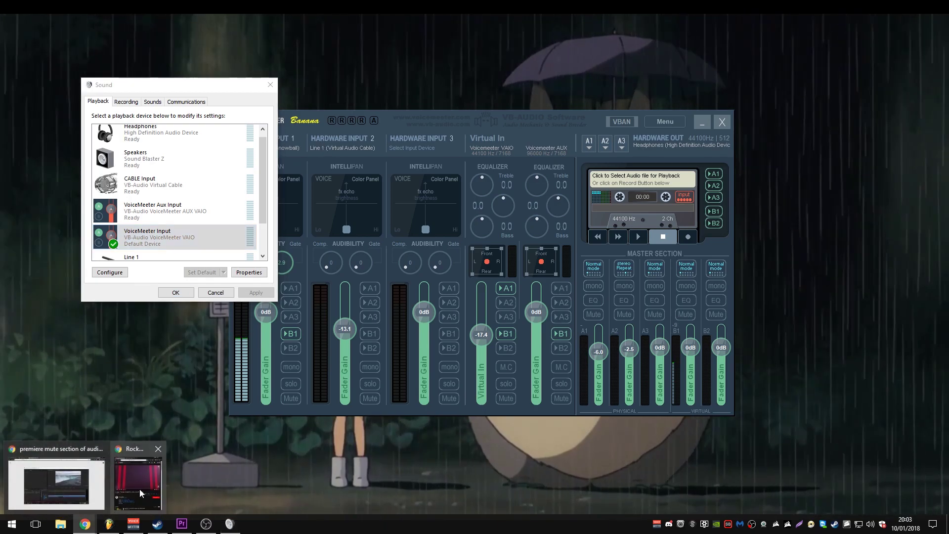
{"action": "left_click", "coordinate": [139, 489]}
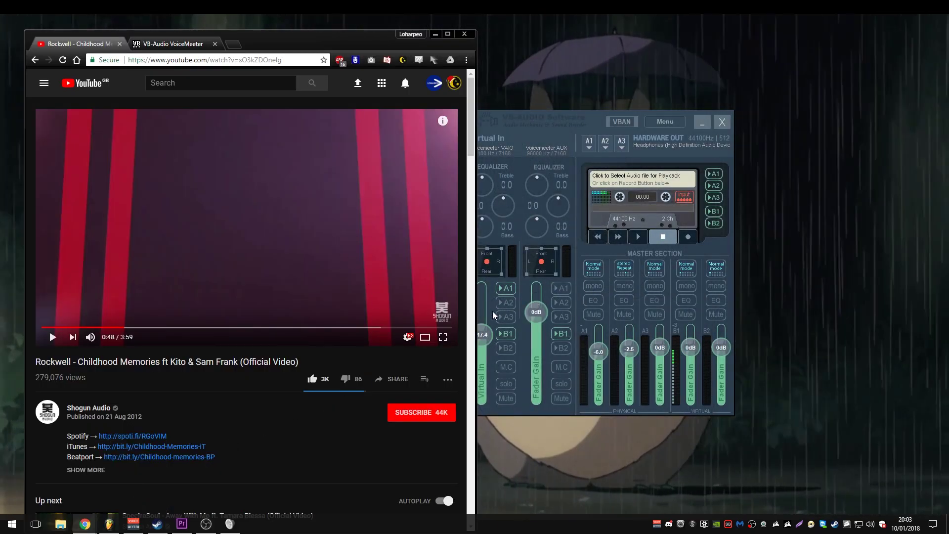
{"action": "left_click", "coordinate": [210, 246]}
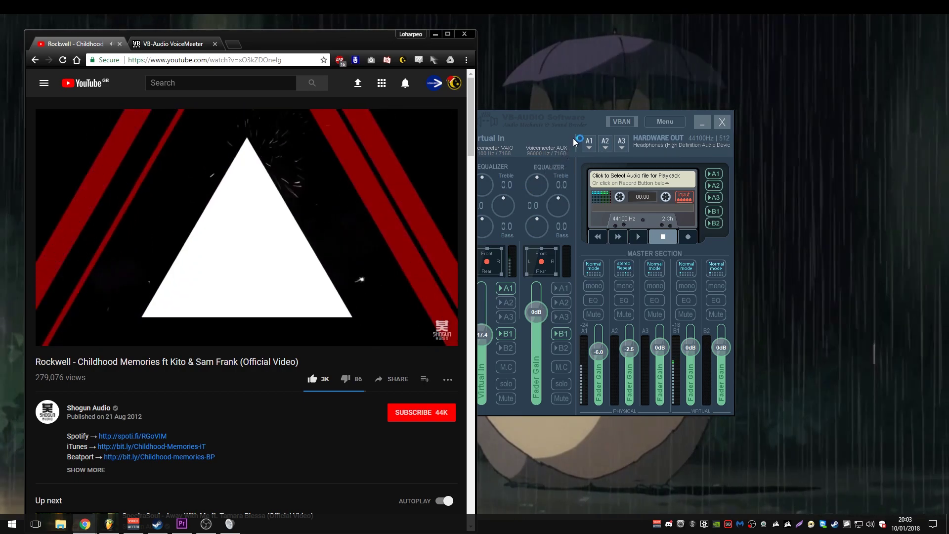
{"action": "left_click", "coordinate": [736, 127]}
{"action": "left_click_drag", "start_coordinate": [417, 120], "coordinate": [664, 88]}
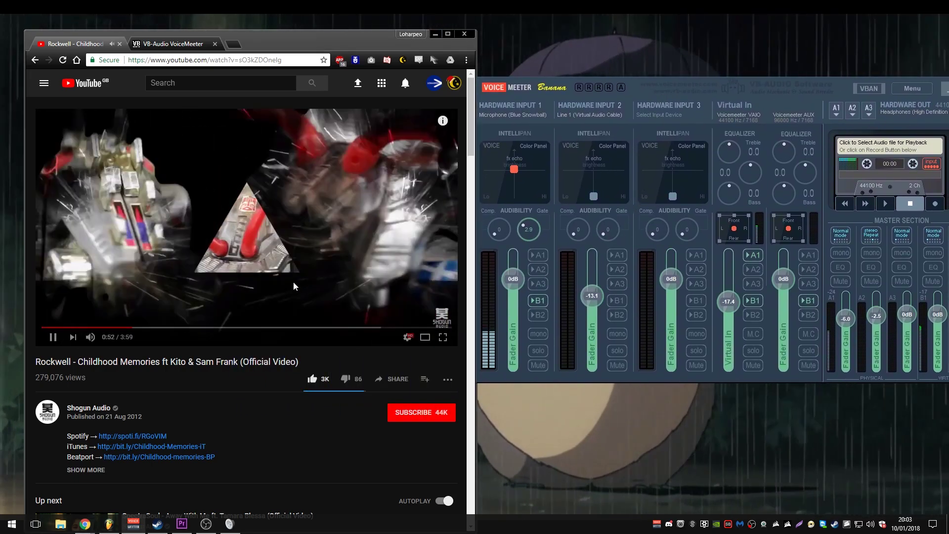
{"action": "left_click", "coordinate": [436, 34]}
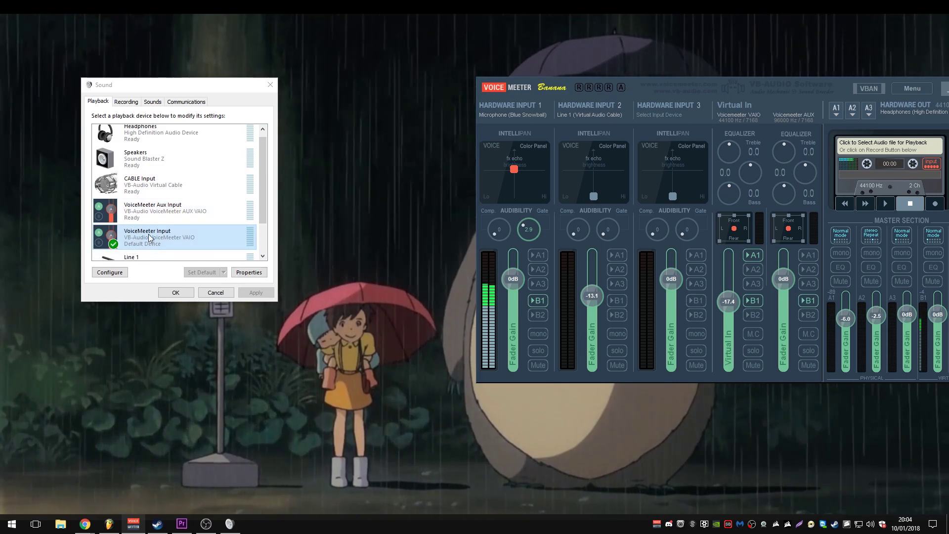
- Raise Virtual In to -7.0 dB and reset the A1 and B1 master faders to 0dB
{"action": "left_click_drag", "start_coordinate": [723, 312], "coordinate": [731, 293]}
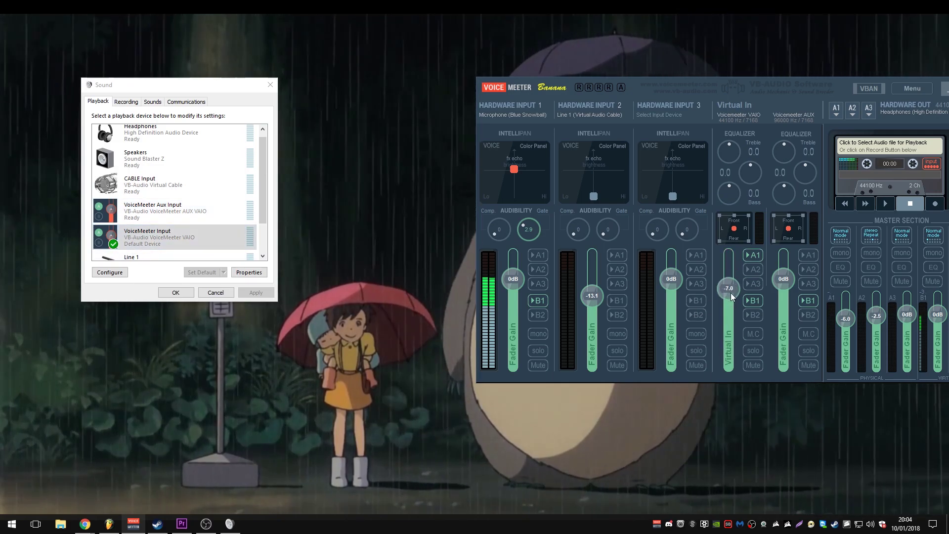
{"action": "left_click_drag", "start_coordinate": [784, 87], "coordinate": [692, 78]}
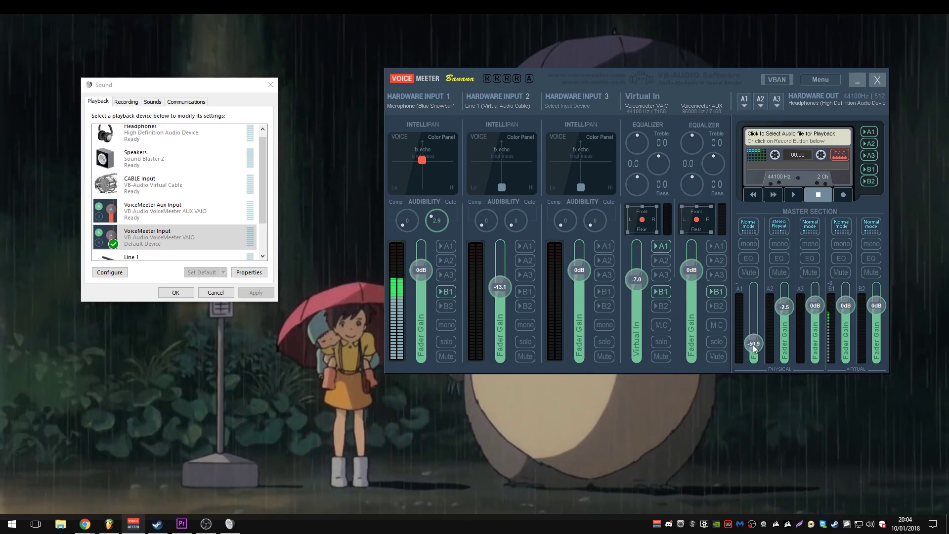
{"action": "double_click", "coordinate": [754, 310]}
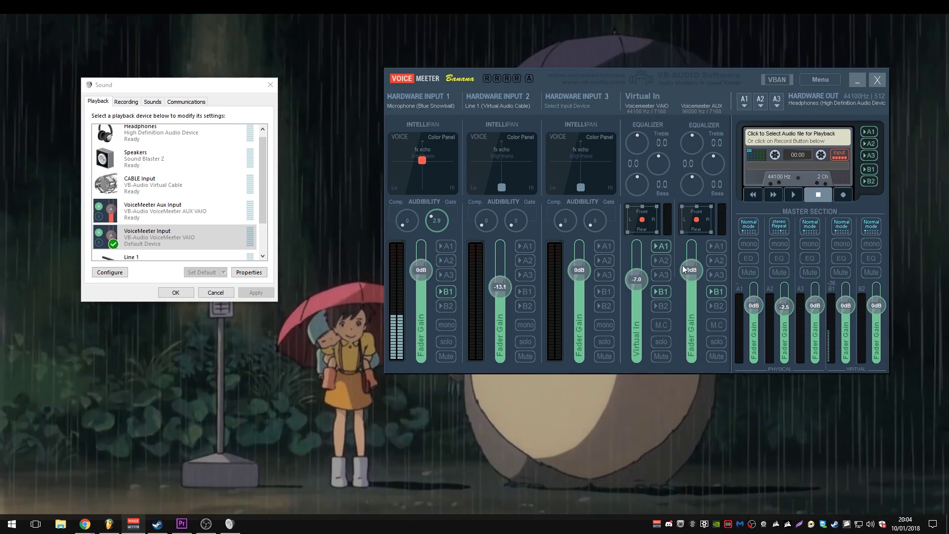
{"action": "left_click_drag", "start_coordinate": [841, 334], "coordinate": [844, 306]}
{"action": "double_click", "coordinate": [845, 306]}
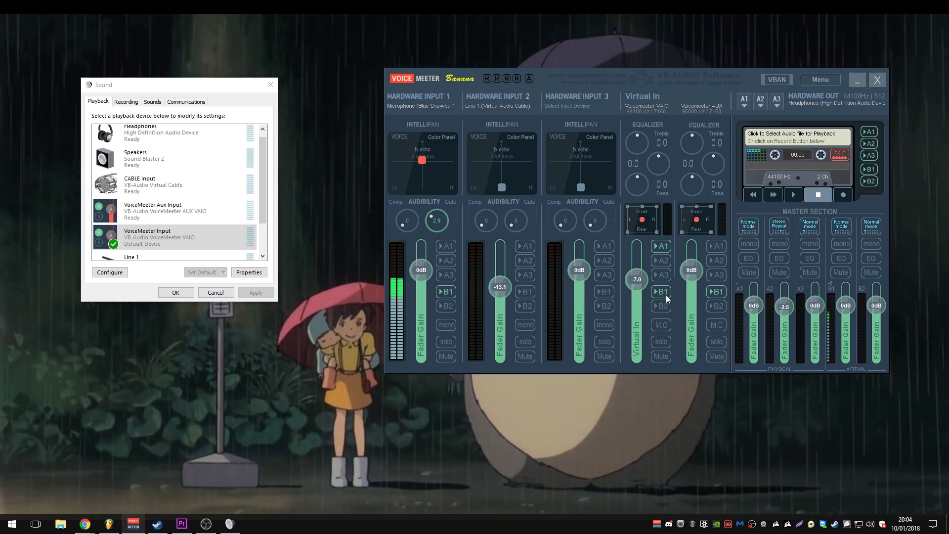
- Leave Hardware Input 1 off A1 after toggling it, and disable Virtual In's B1 send
{"action": "left_click", "coordinate": [447, 246]}
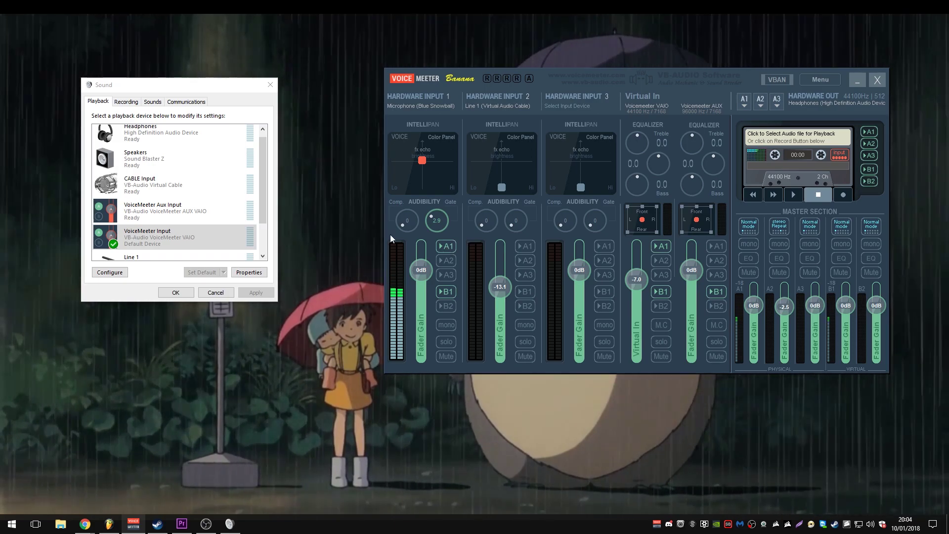
{"action": "left_click", "coordinate": [453, 243]}
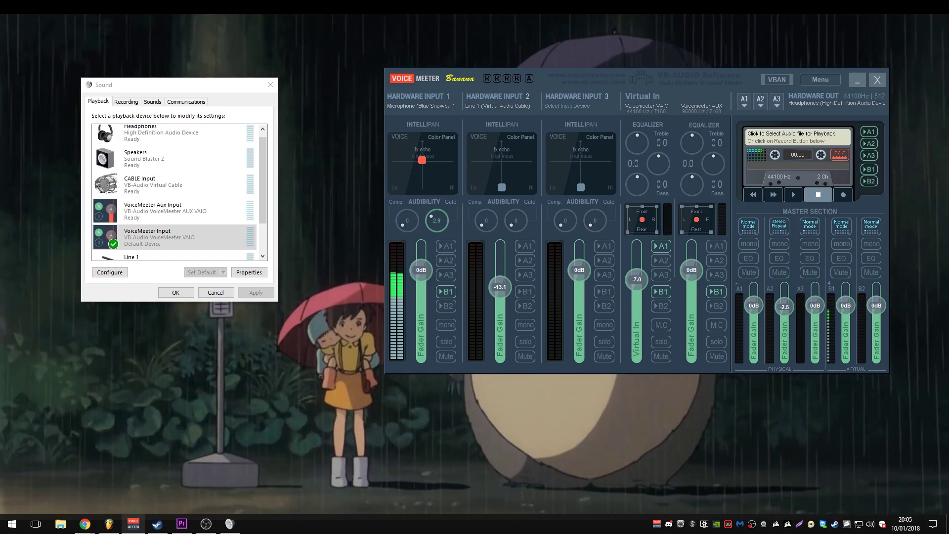
{"action": "left_click", "coordinate": [656, 291]}
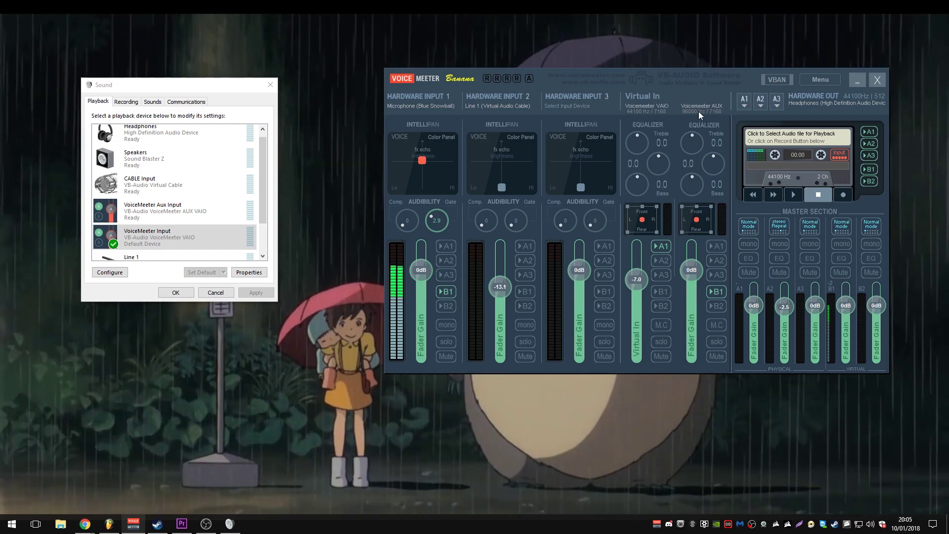
- Widen the FL Studio window and open its audio settings from the Options menu
{"action": "left_click", "coordinate": [109, 524]}
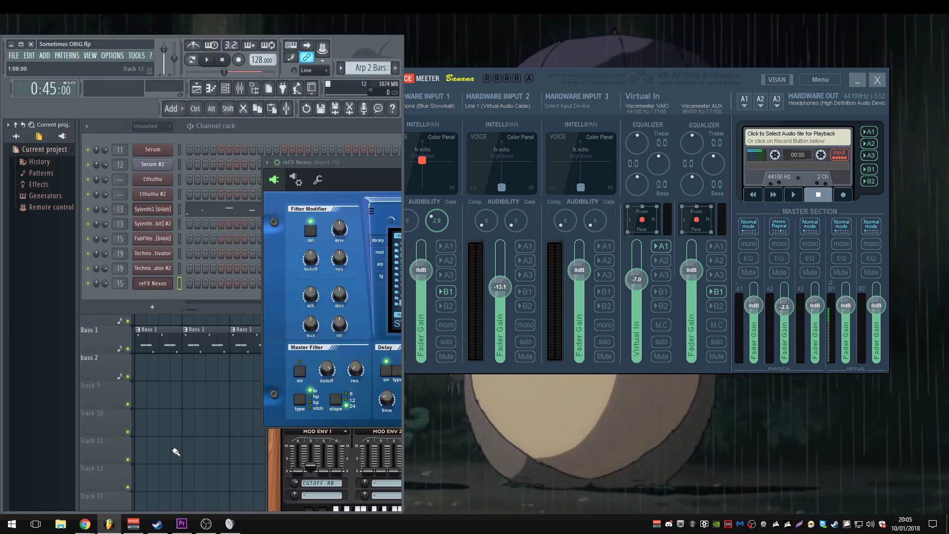
{"action": "left_click_drag", "start_coordinate": [401, 159], "coordinate": [825, 160]}
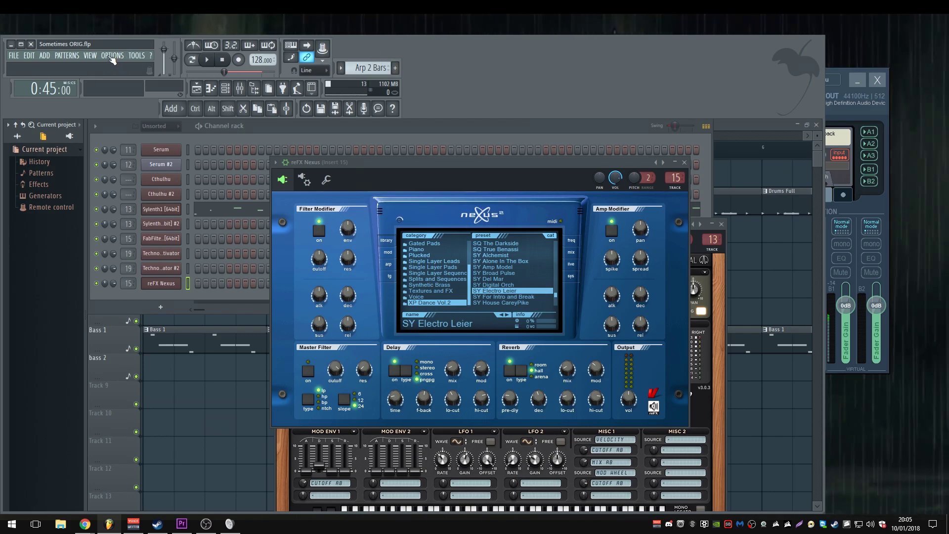
{"action": "left_click", "coordinate": [106, 56]}
{"action": "left_click", "coordinate": [111, 55]}
{"action": "left_click", "coordinate": [137, 55]}
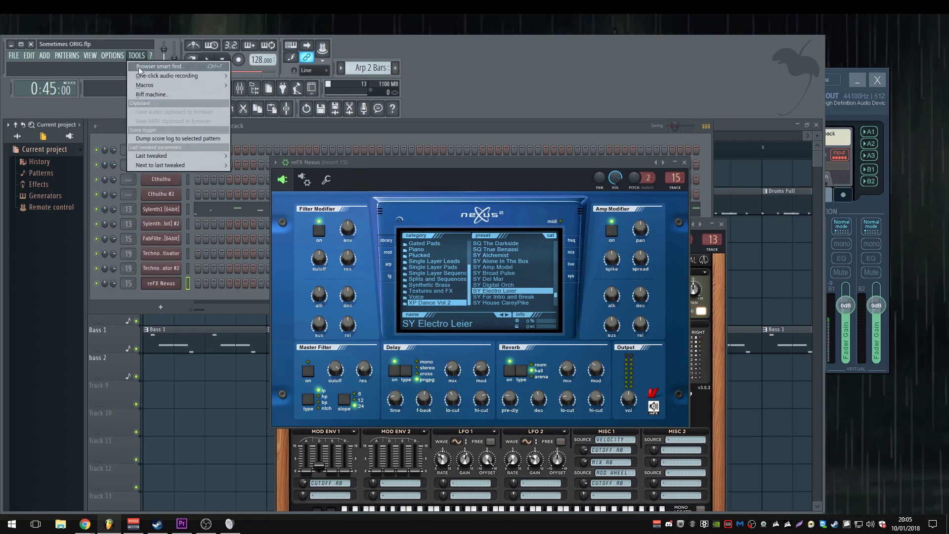
{"action": "mouse_move", "coordinate": [112, 56]}
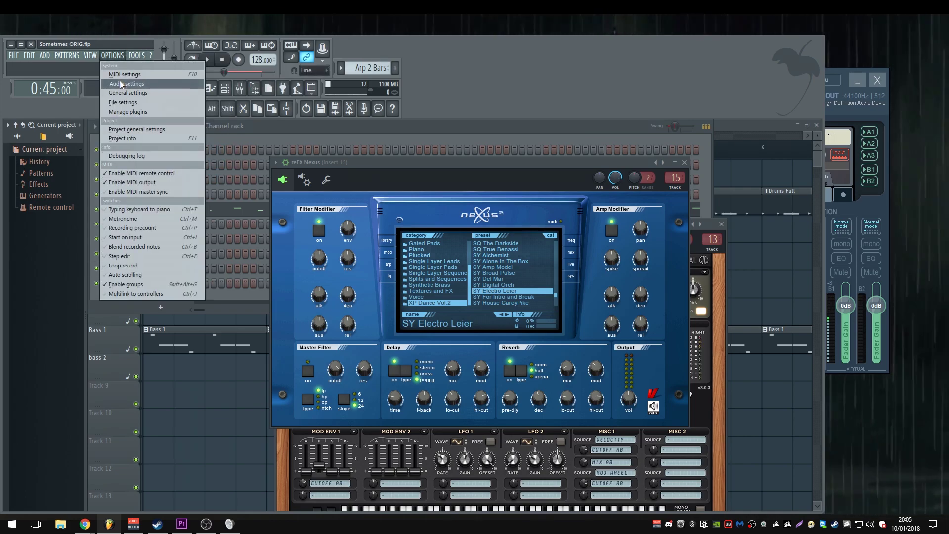
{"action": "left_click", "coordinate": [121, 83]}
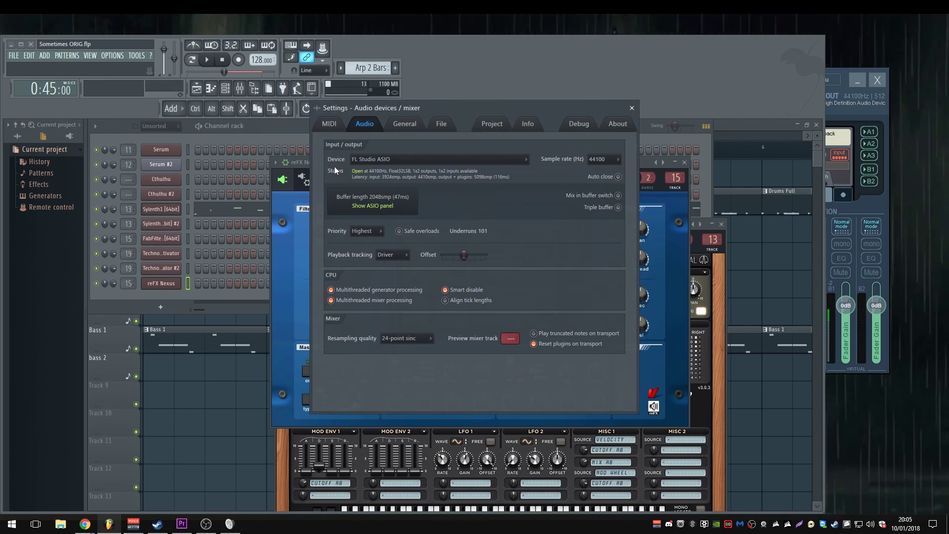
- Keep FL Studio ASIO as the audio device, with its output set to VoiceMeeter Aux Input
{"action": "left_click", "coordinate": [400, 160]}
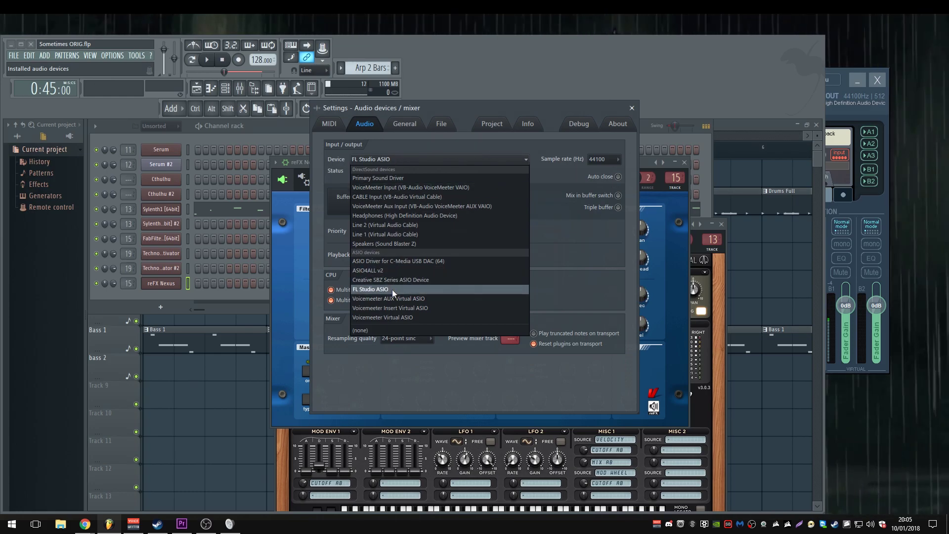
{"action": "left_click", "coordinate": [566, 290]}
{"action": "left_click", "coordinate": [365, 210]}
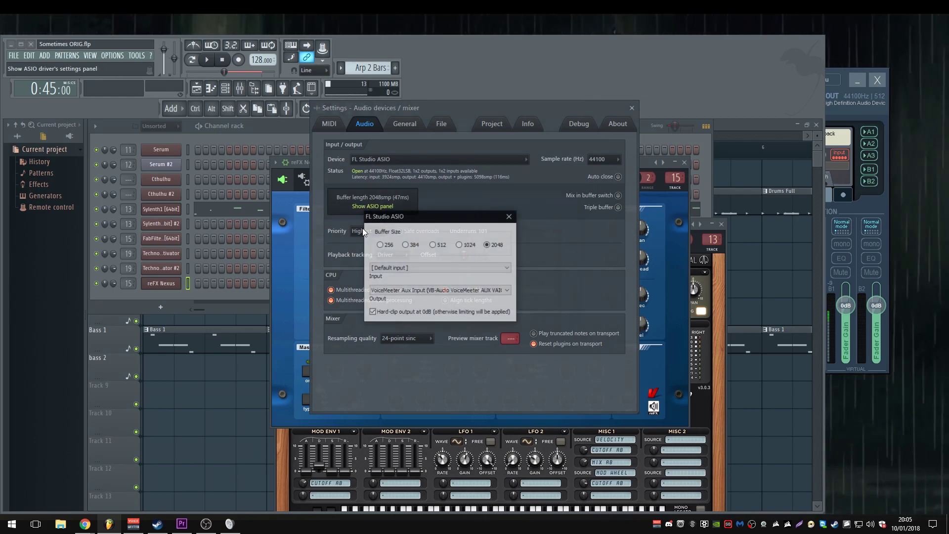
{"action": "left_click", "coordinate": [414, 290]}
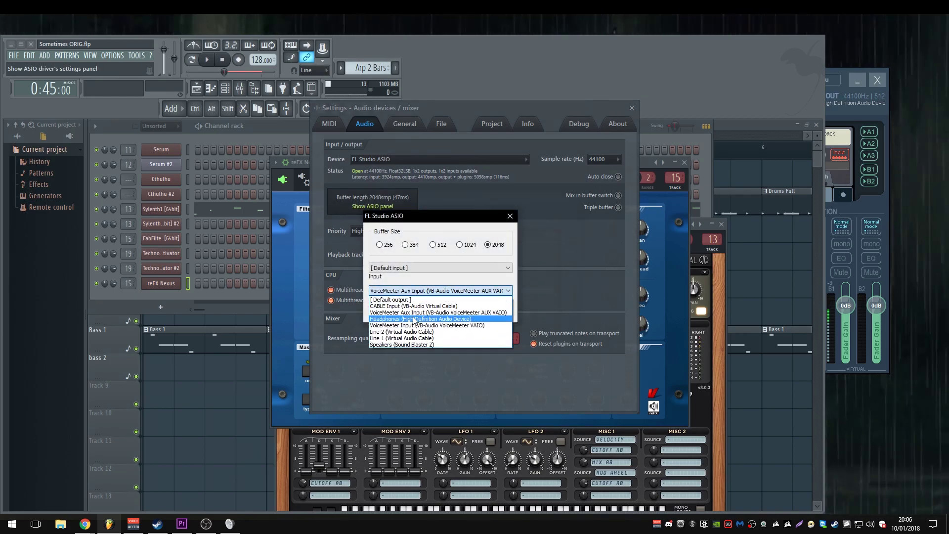
{"action": "left_click", "coordinate": [418, 313]}
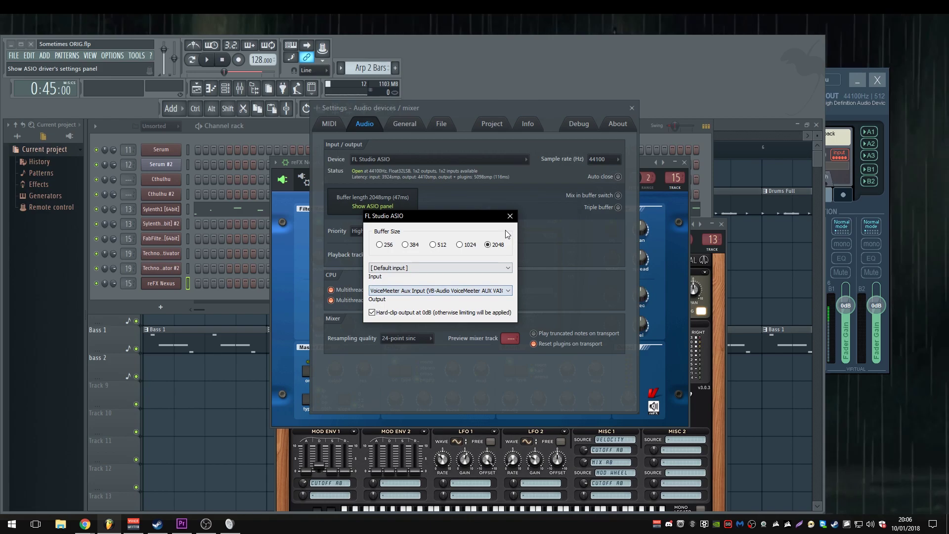
{"action": "left_click", "coordinate": [510, 216]}
- Close FL Studio's audio settings and lower the Voicemeeter AUX strip fader
{"action": "left_click", "coordinate": [633, 109]}
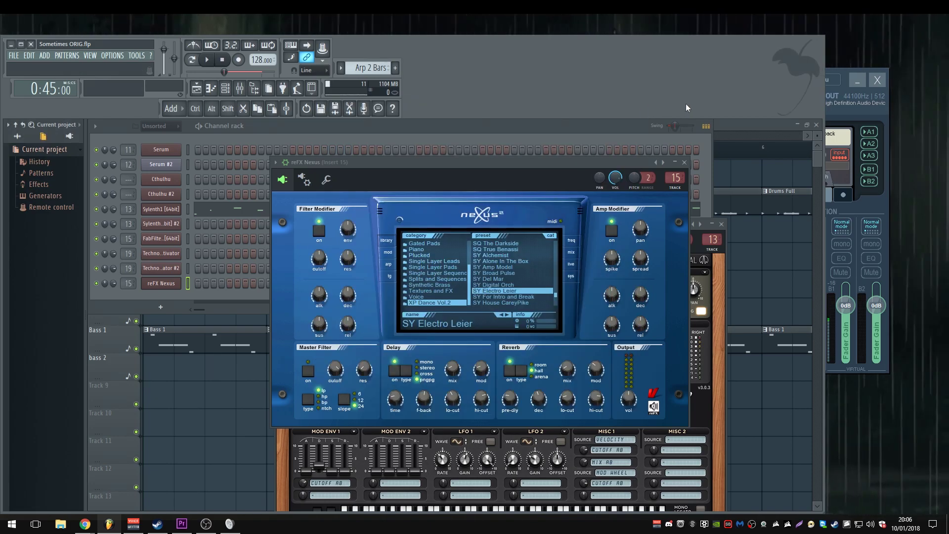
{"action": "left_click", "coordinate": [837, 79]}
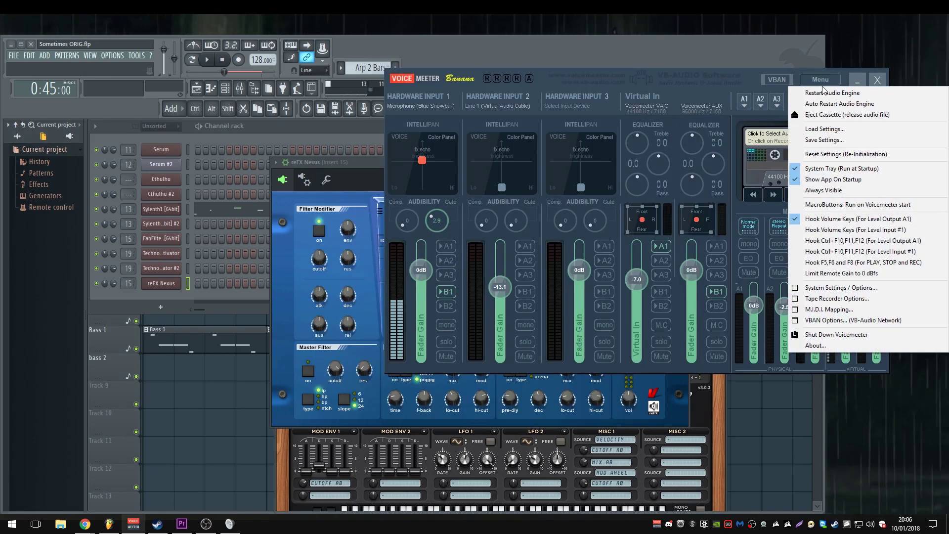
{"action": "left_click", "coordinate": [672, 91]}
{"action": "left_click_drag", "start_coordinate": [691, 277], "coordinate": [690, 306]}
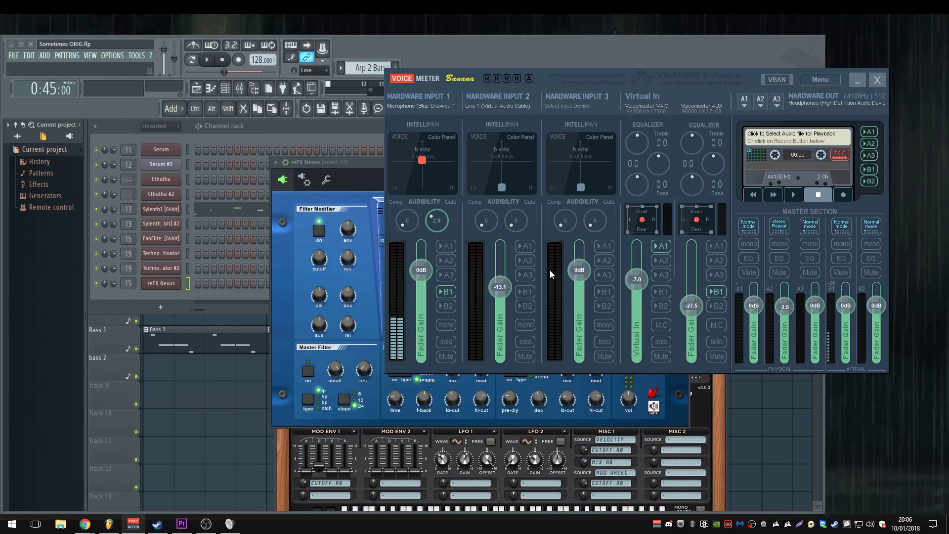
- While the FL Studio project plays, route the AUX strip to A1 and settle its fader at -22.8 dB
{"action": "left_click", "coordinate": [424, 65]}
{"action": "key", "text": "space"}
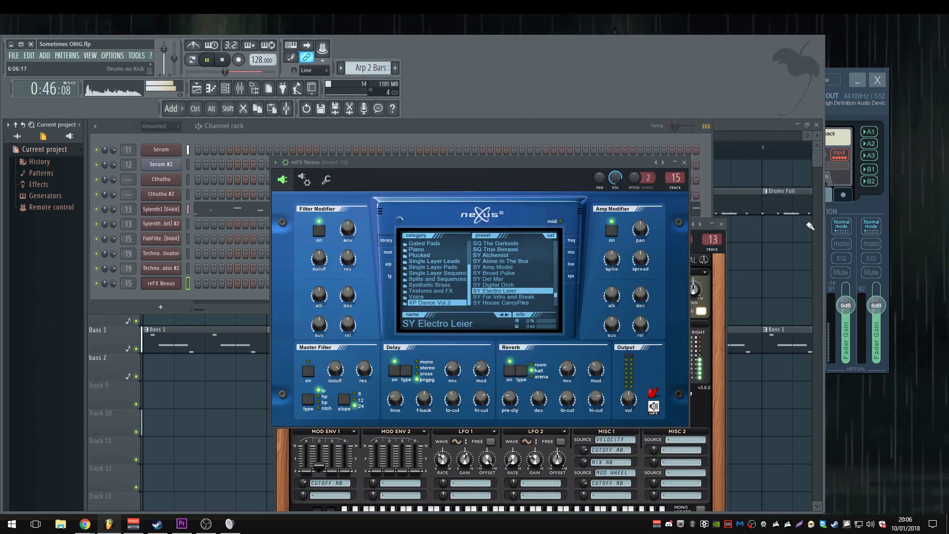
{"action": "left_click", "coordinate": [855, 211]}
{"action": "left_click", "coordinate": [724, 247]}
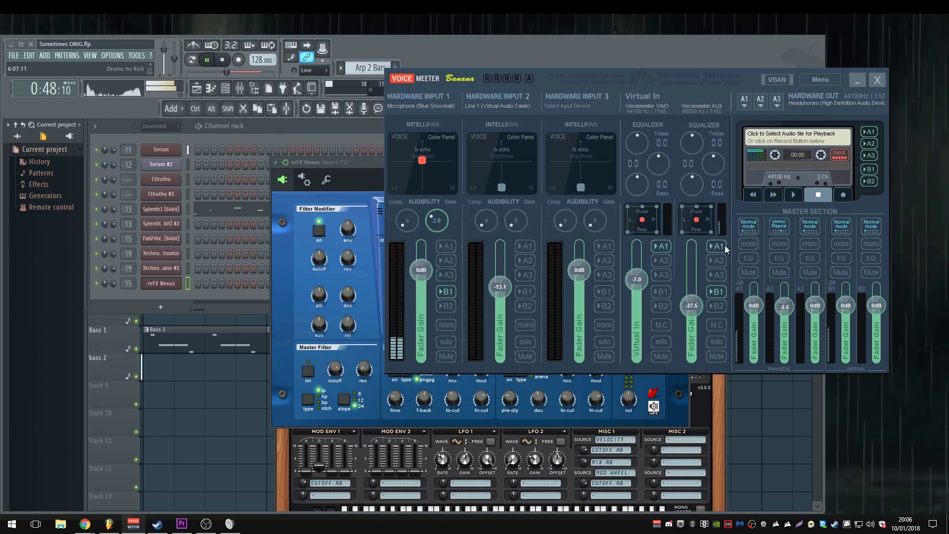
{"action": "mouse_move", "coordinate": [695, 302]}
{"action": "left_mouse_down"}
{"action": "mouse_move", "coordinate": [691, 275]}
{"action": "mouse_move", "coordinate": [693, 313]}
{"action": "left_mouse_up"}
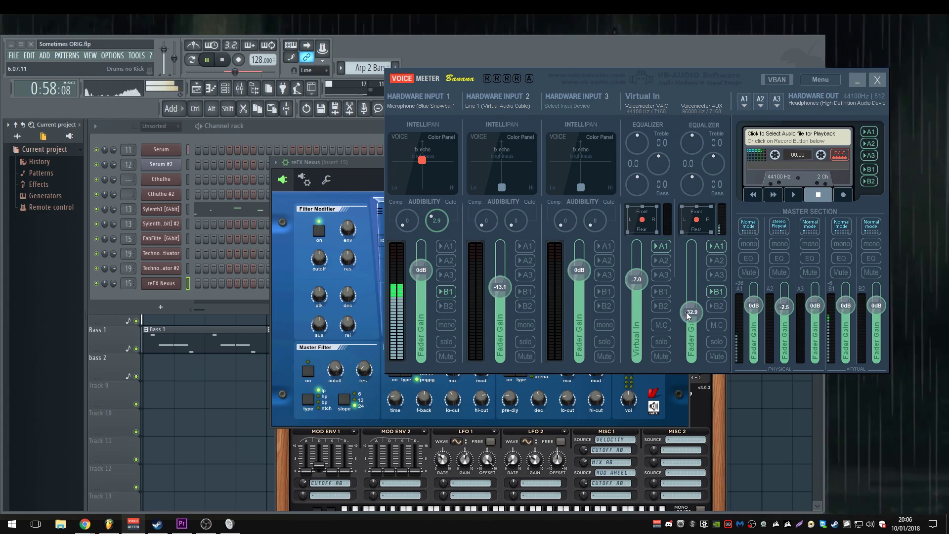
{"action": "left_click_drag", "start_coordinate": [687, 313], "coordinate": [705, 303]}
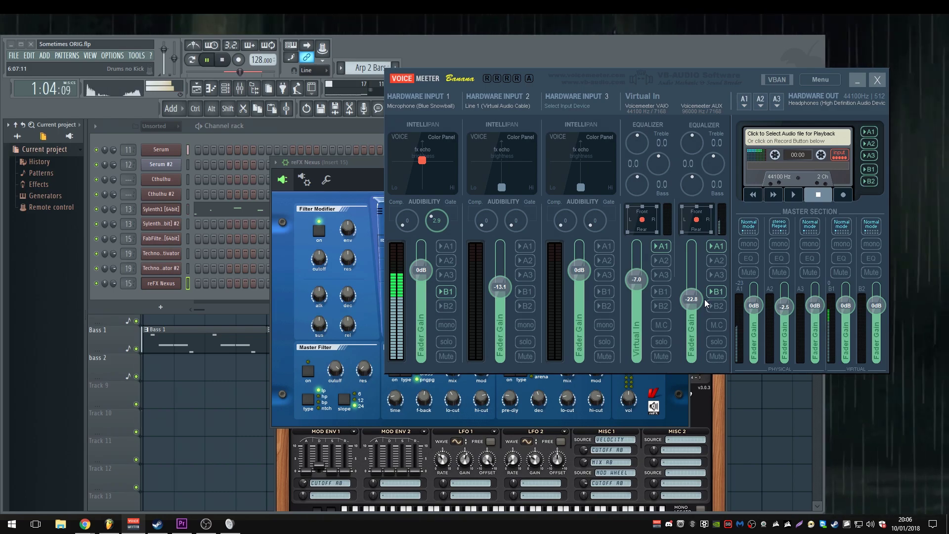
{"action": "left_click", "coordinate": [390, 49]}
{"action": "key", "text": "space"}
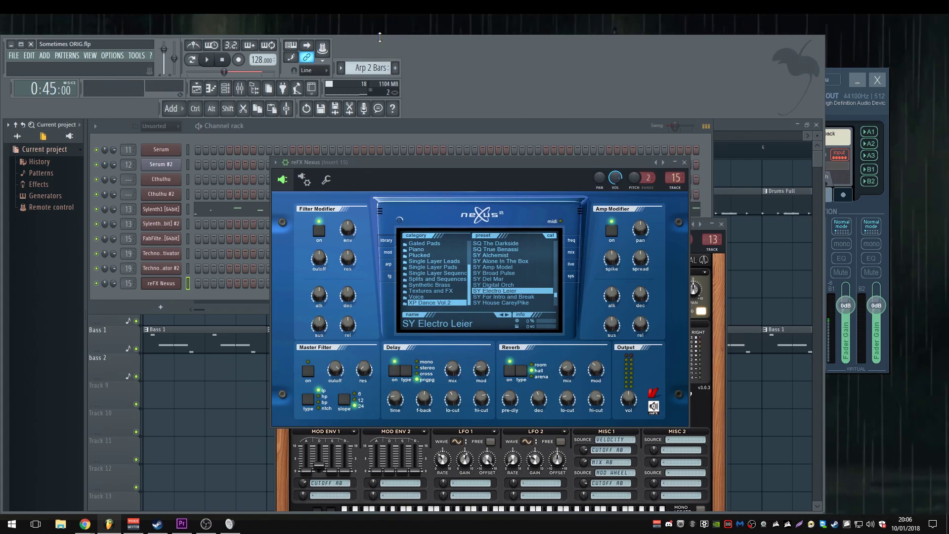
{"action": "key", "text": "alt+Tab"}
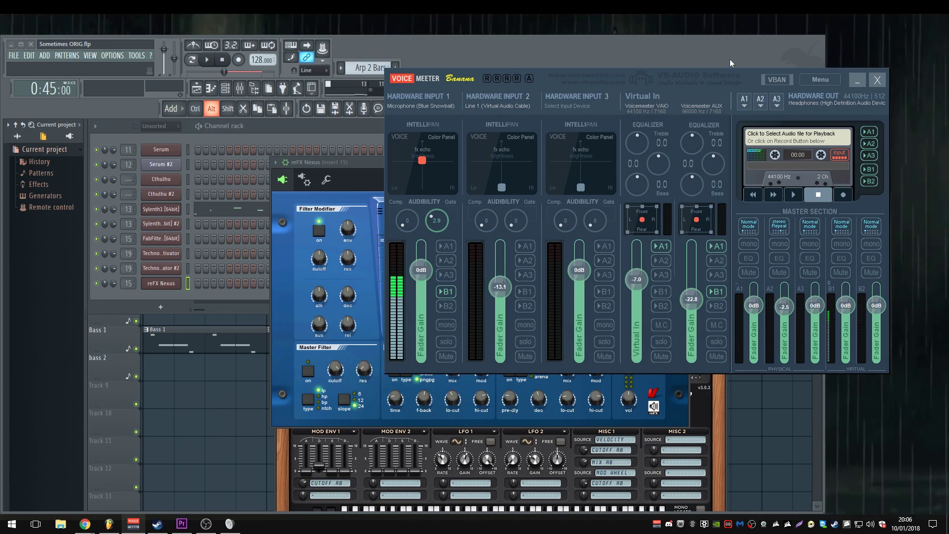
- Turn off A1 on the AUX strip and lower the A1 master fader to -2.6 dB
{"action": "left_click", "coordinate": [718, 245]}
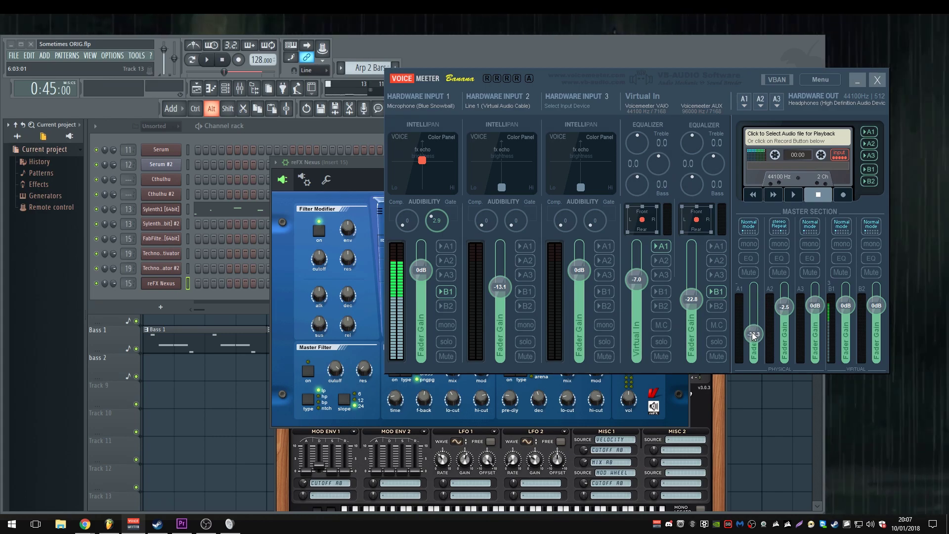
{"action": "left_click_drag", "start_coordinate": [752, 302], "coordinate": [751, 309]}
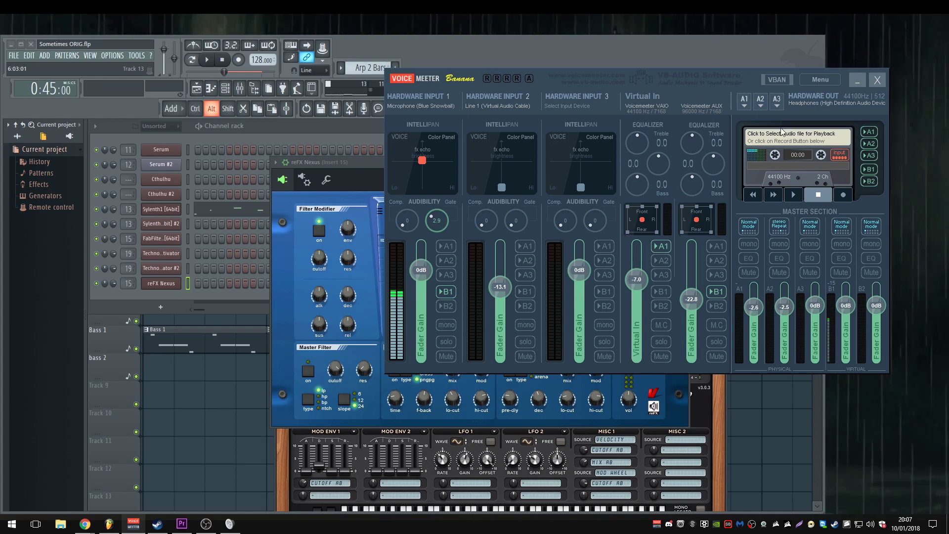
- Assign WDM: Speakers (Sound Blaster Z) to hardware output A2, keeping Headphones on A1
{"action": "left_click", "coordinate": [744, 104]}
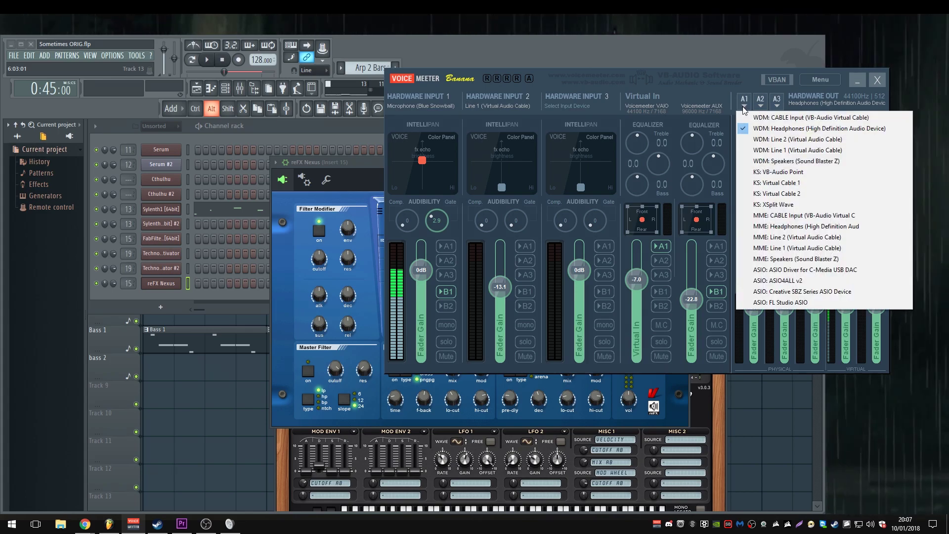
{"action": "left_click", "coordinate": [760, 101]}
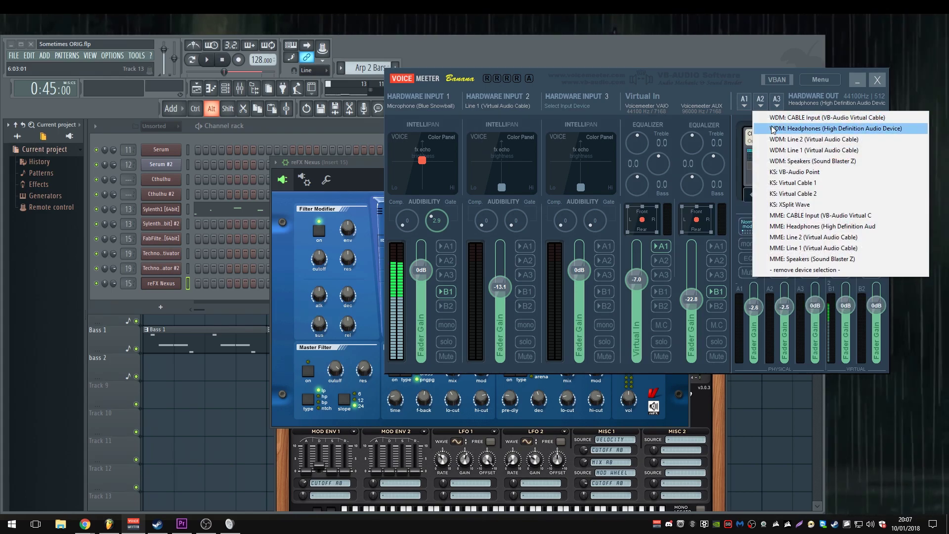
{"action": "left_click", "coordinate": [775, 161]}
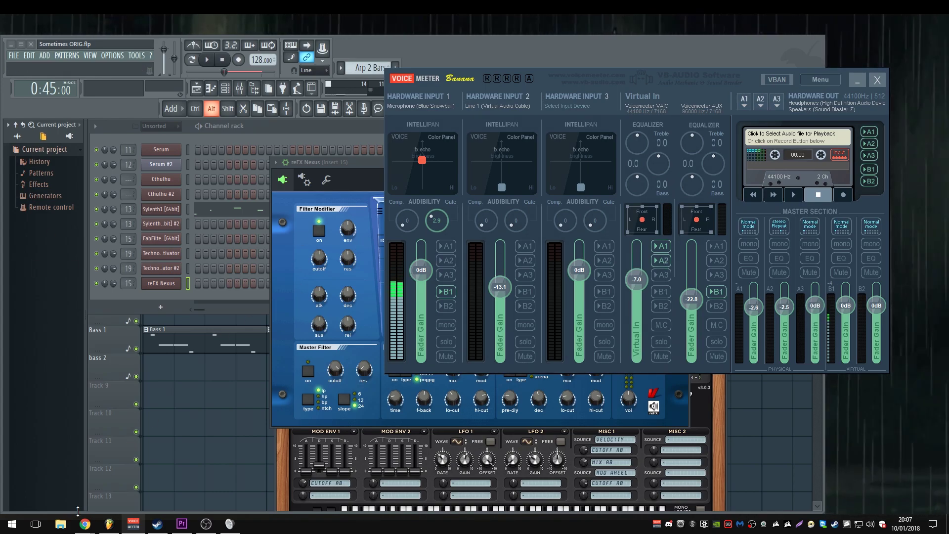
- Play the Childhood Memories YouTube video in Chrome, pause it at 1:05, and return to Voicemeeter
{"action": "mouse_move", "coordinate": [85, 524]}
{"action": "left_click", "coordinate": [125, 496]}
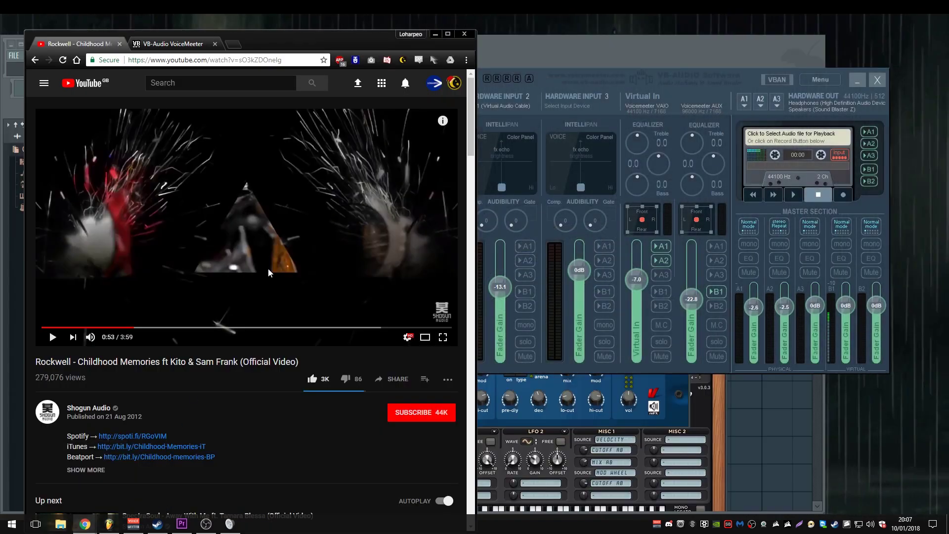
{"action": "left_click", "coordinate": [272, 218]}
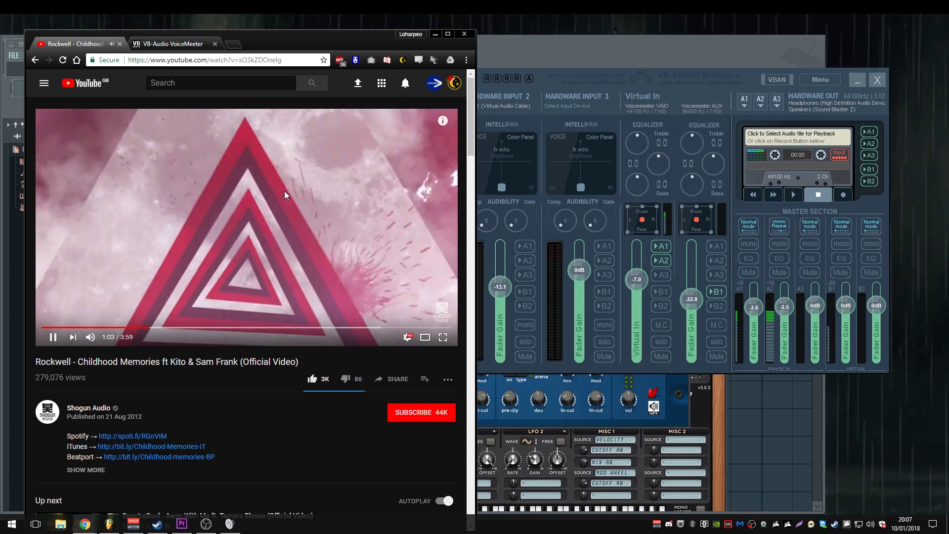
{"action": "left_click", "coordinate": [284, 191]}
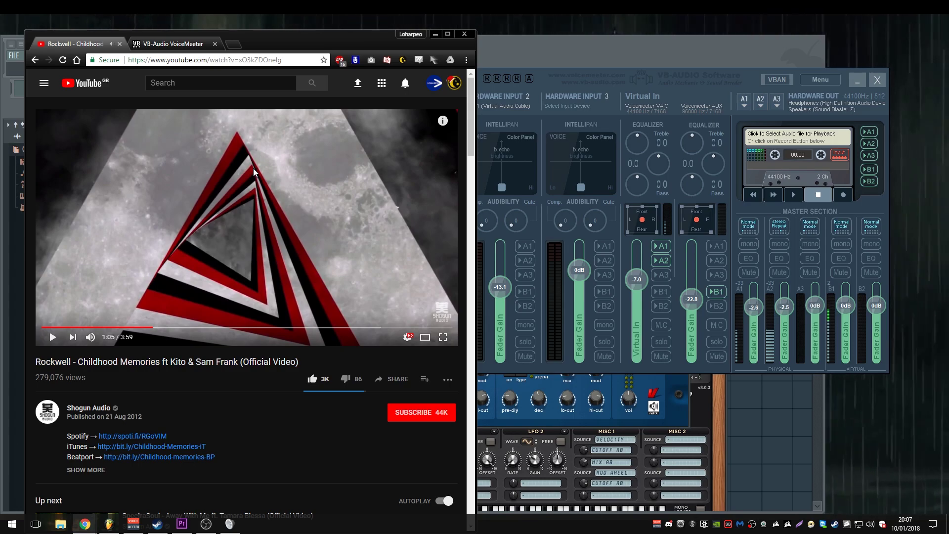
{"action": "left_click", "coordinate": [699, 73]}
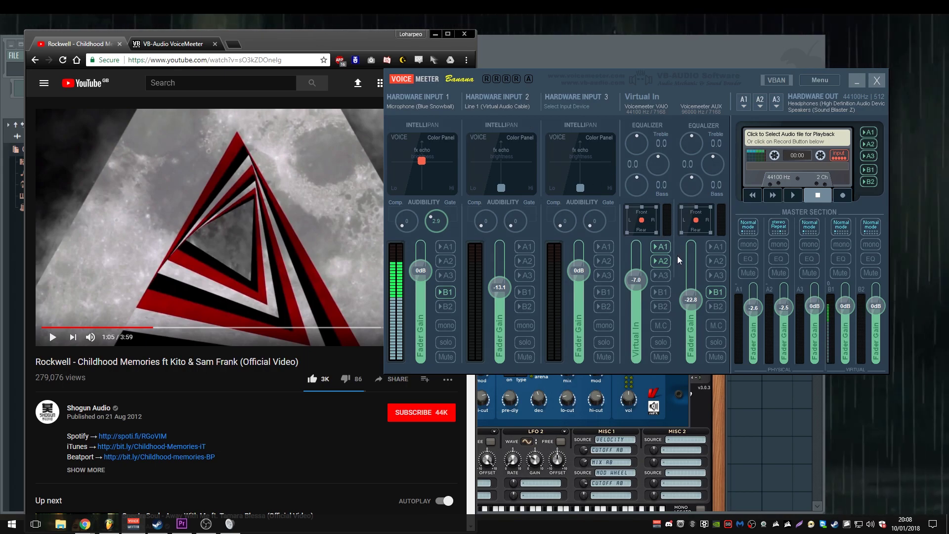
- Disable A2 on the Virtual In strip
{"action": "left_click", "coordinate": [660, 262]}
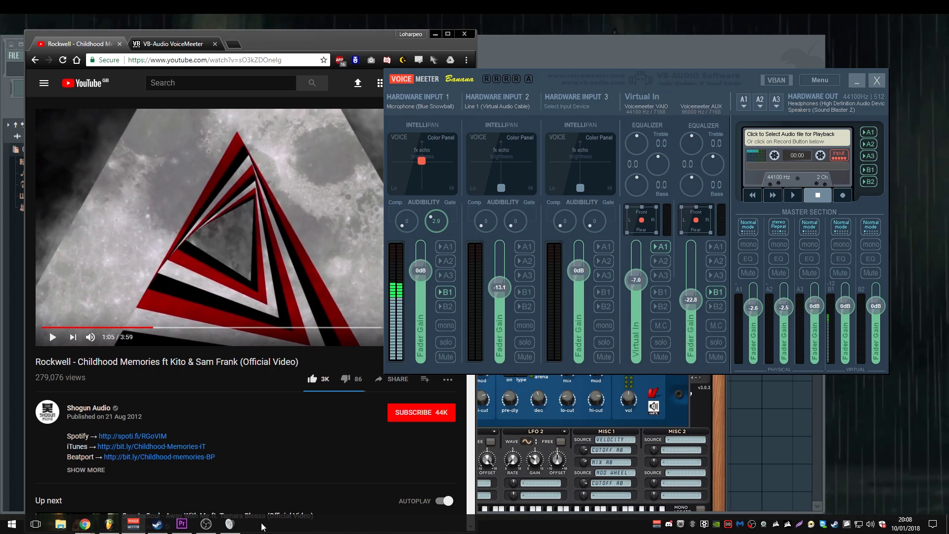
- Make VoiceMeeter Output the default recording device in the Recording list
{"action": "left_click", "coordinate": [126, 102]}
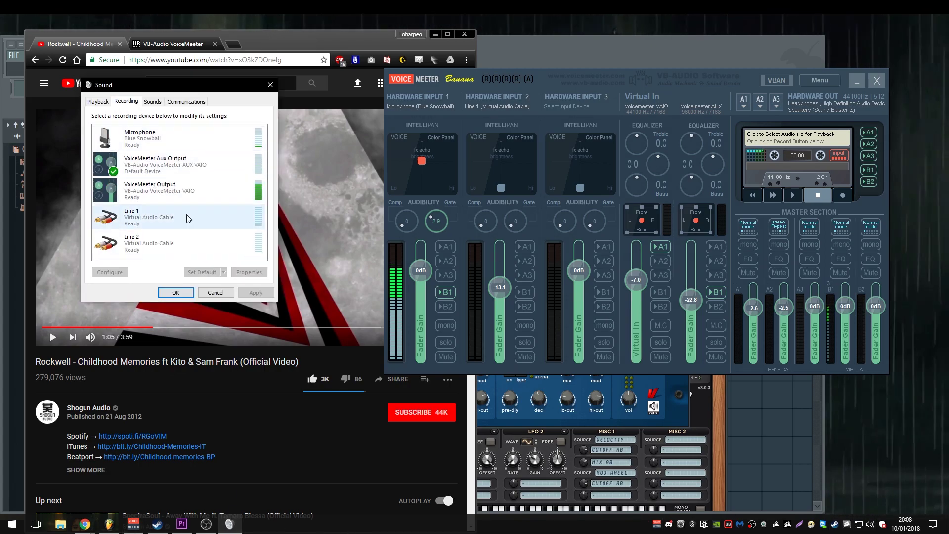
{"action": "left_click", "coordinate": [176, 196]}
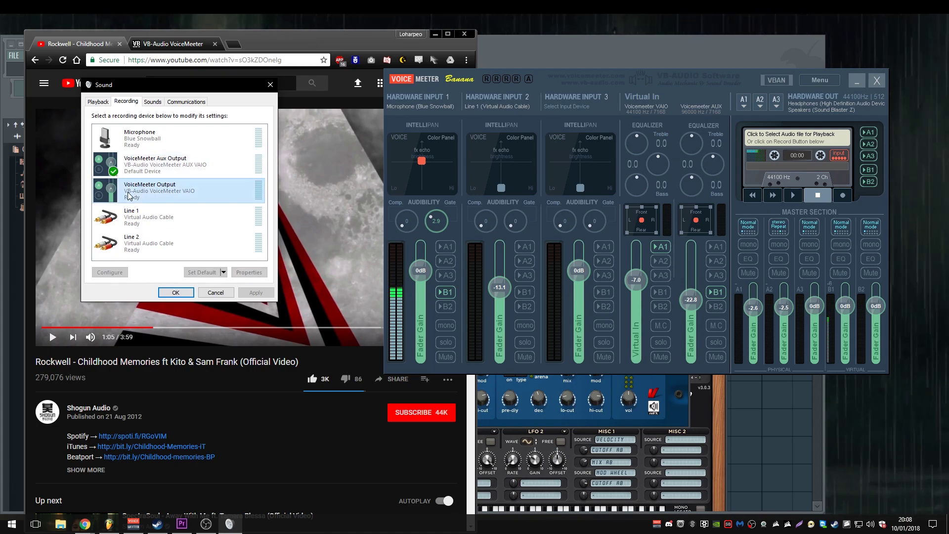
{"action": "right_click", "coordinate": [177, 196]}
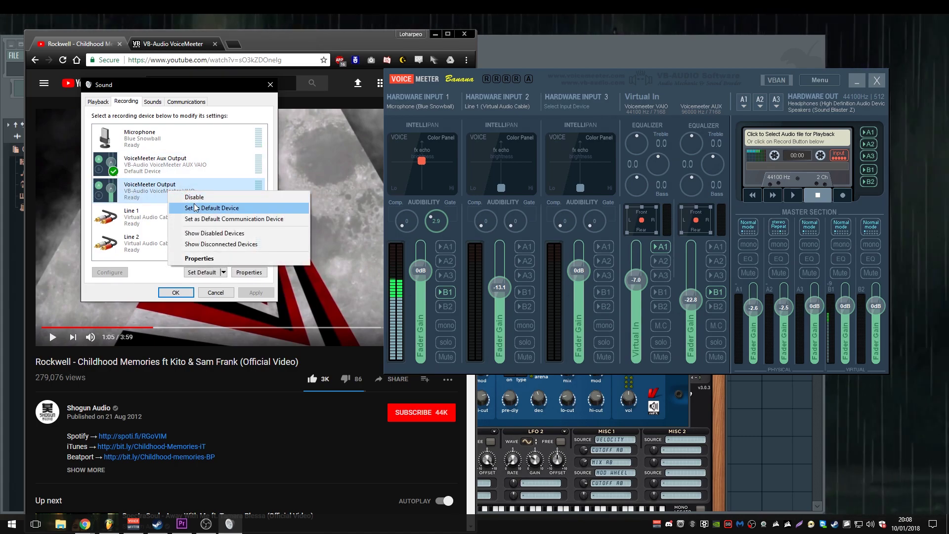
{"action": "left_click", "coordinate": [195, 208]}
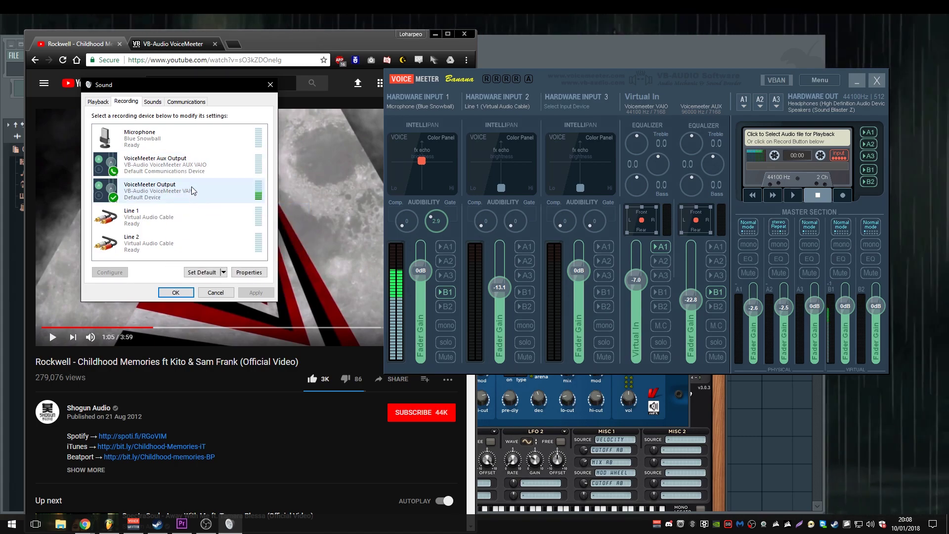